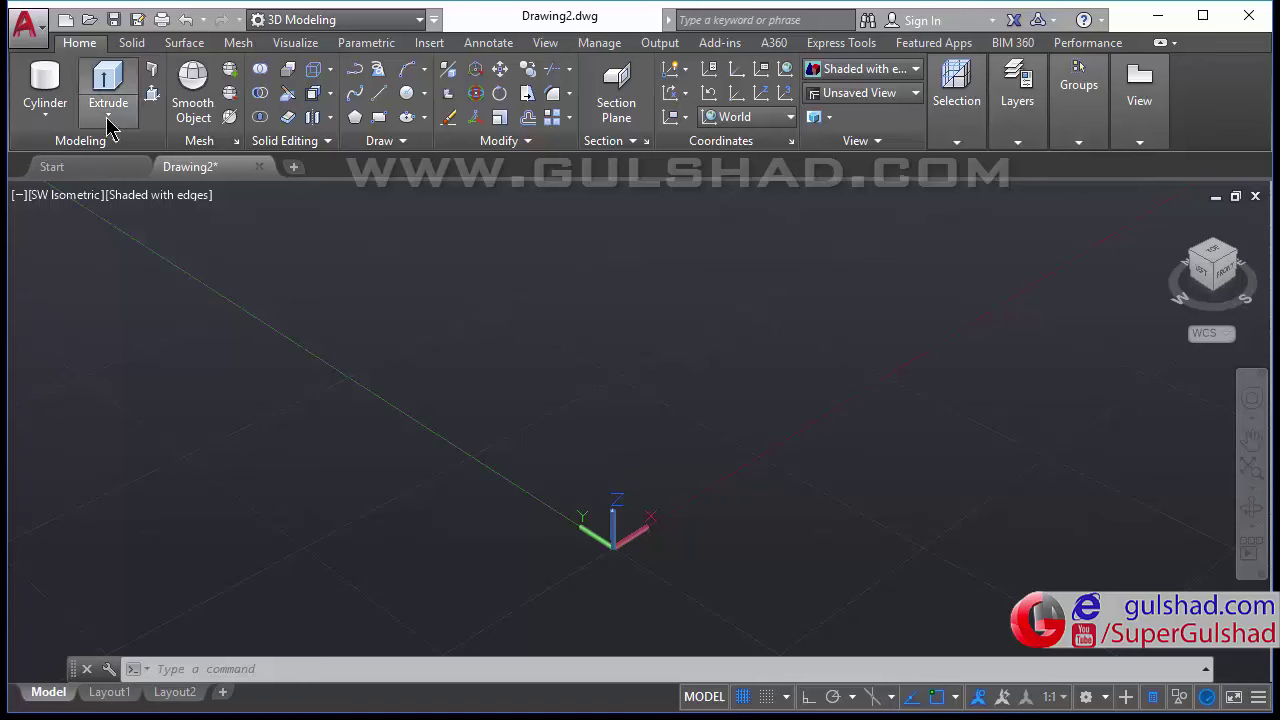
- Draw a box solid at the origin from two base corners and a picked height
{"action": "left_click", "coordinate": [45, 117]}
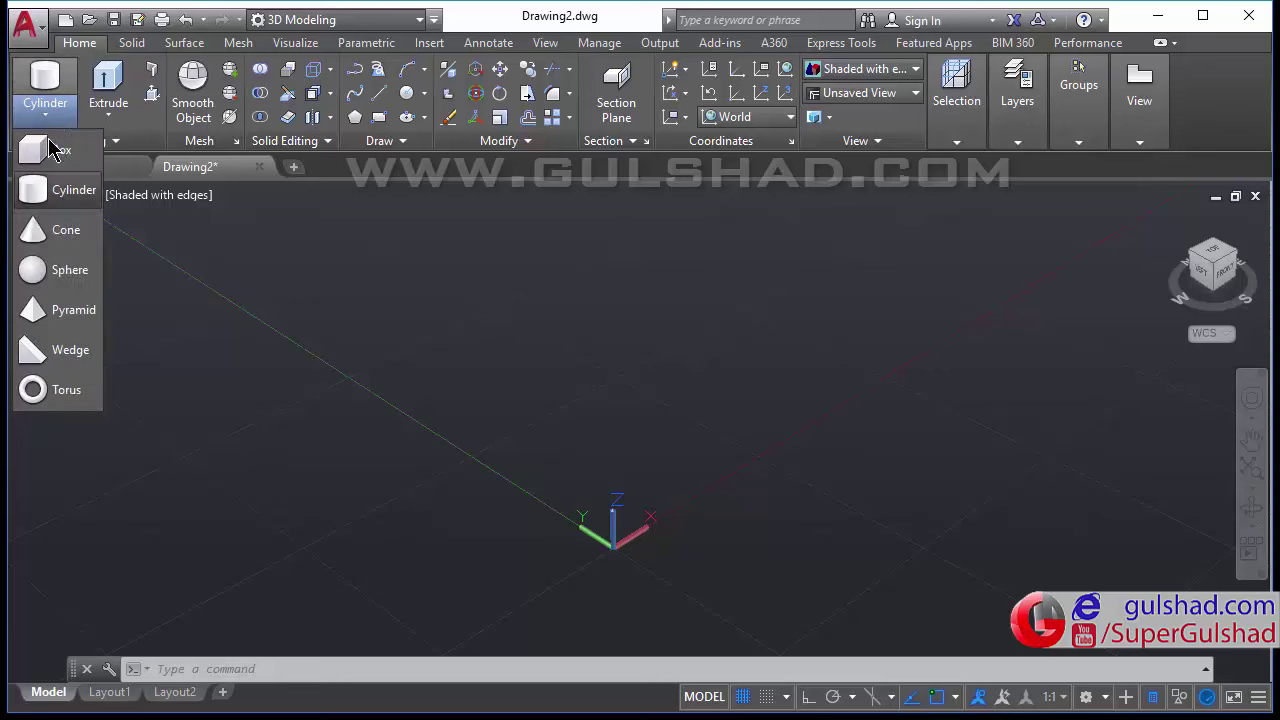
{"action": "left_click", "coordinate": [67, 158]}
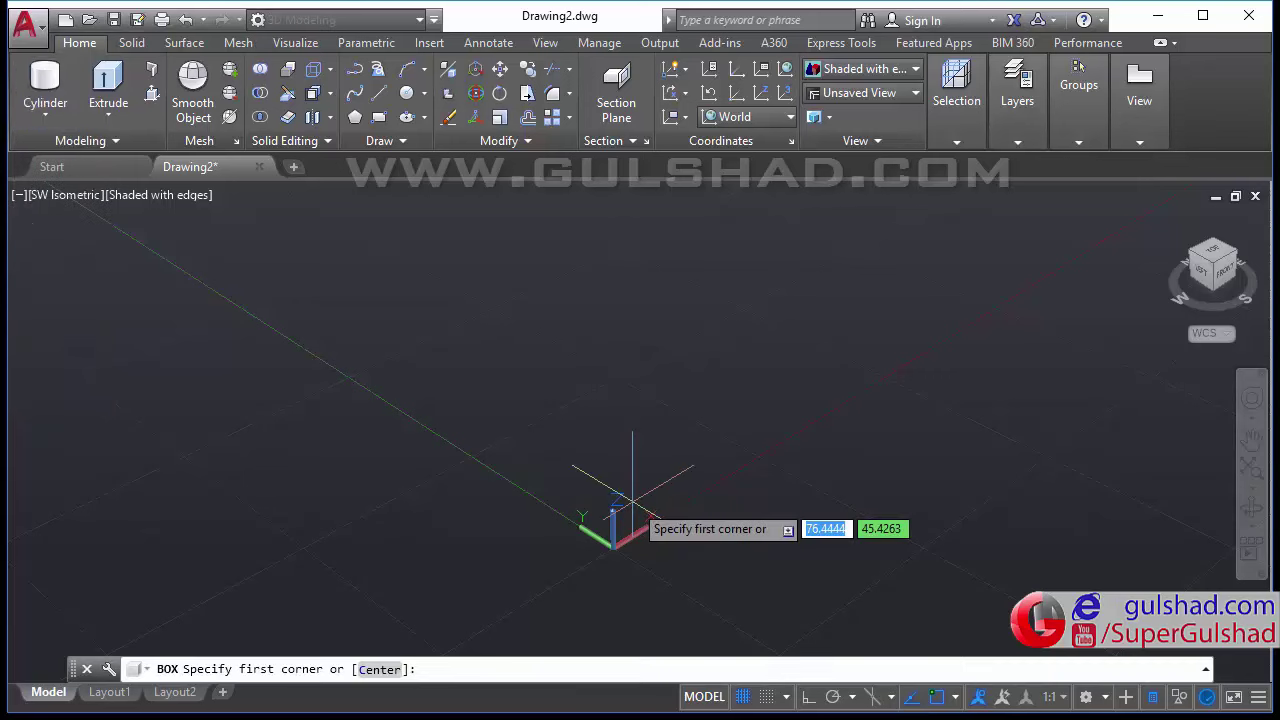
{"action": "left_click", "coordinate": [580, 482]}
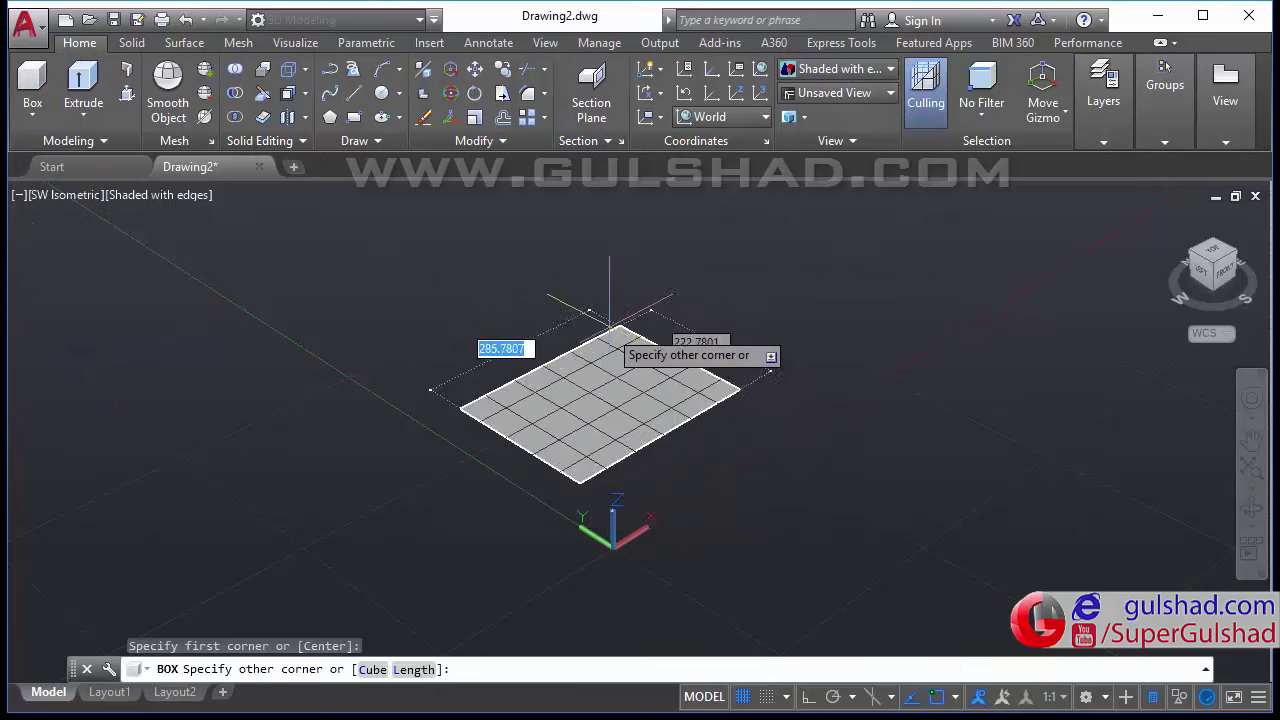
{"action": "left_click", "coordinate": [603, 328]}
{"action": "left_click", "coordinate": [600, 205]}
{"action": "key", "text": "Escape"}
{"action": "key", "text": "Escape"}
{"action": "key", "text": "Escape"}
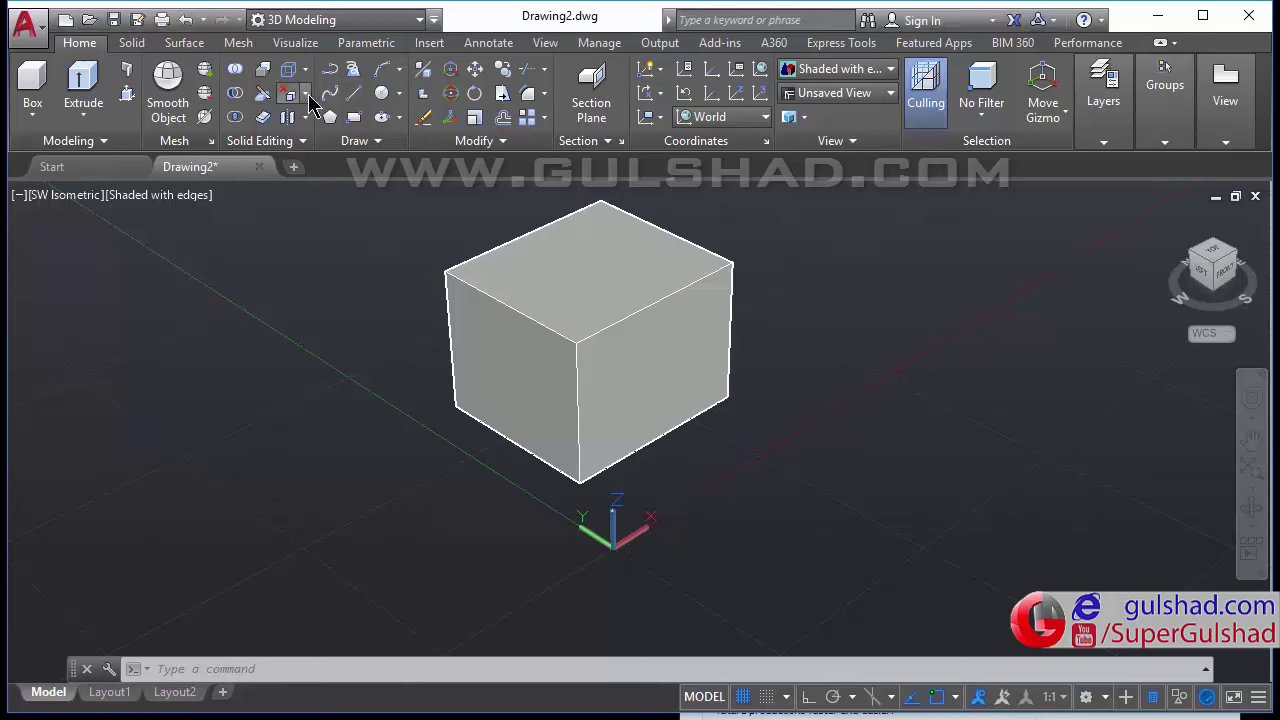
{"action": "left_click", "coordinate": [307, 94]}
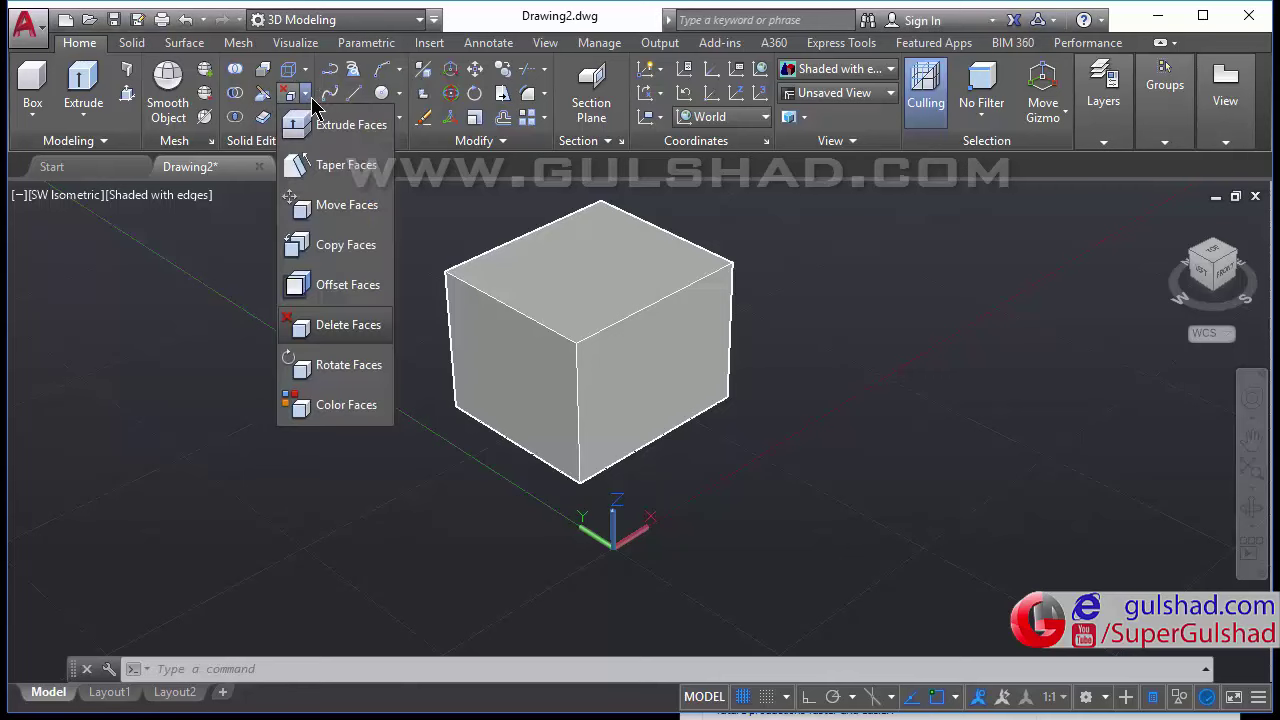
{"action": "left_click", "coordinate": [340, 325]}
{"action": "left_click", "coordinate": [686, 363]}
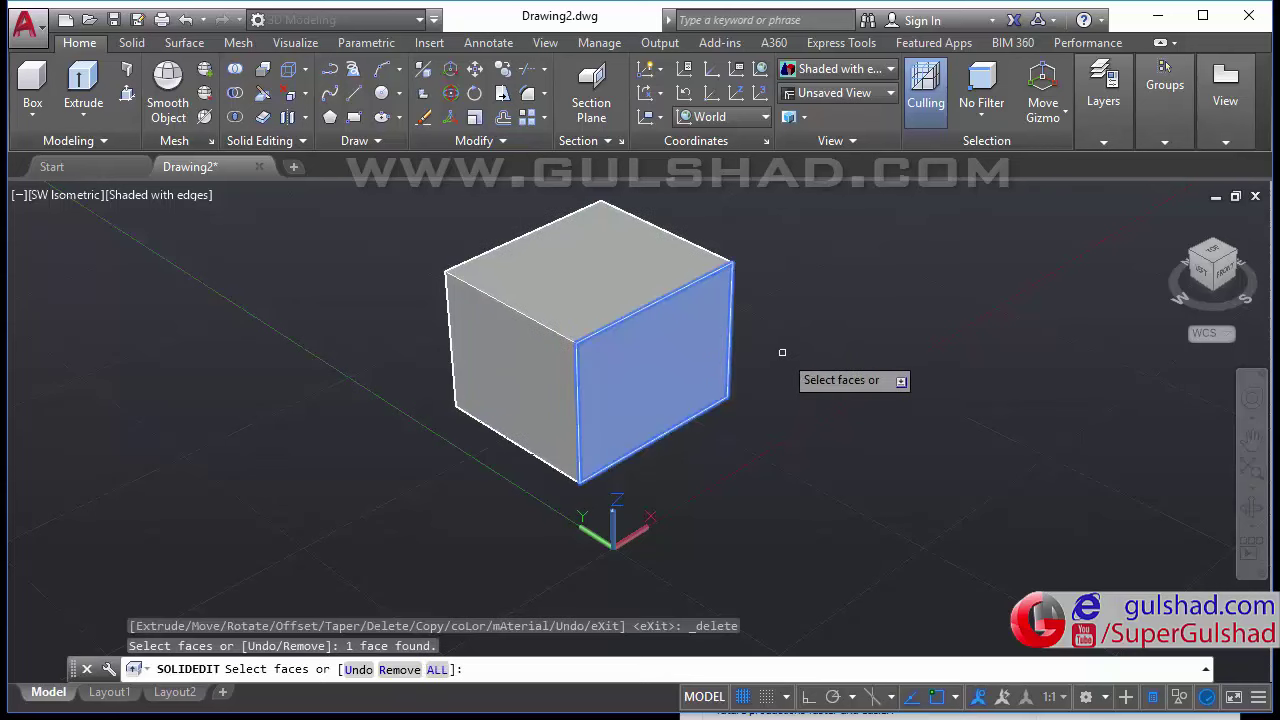
{"action": "key", "text": "Return"}
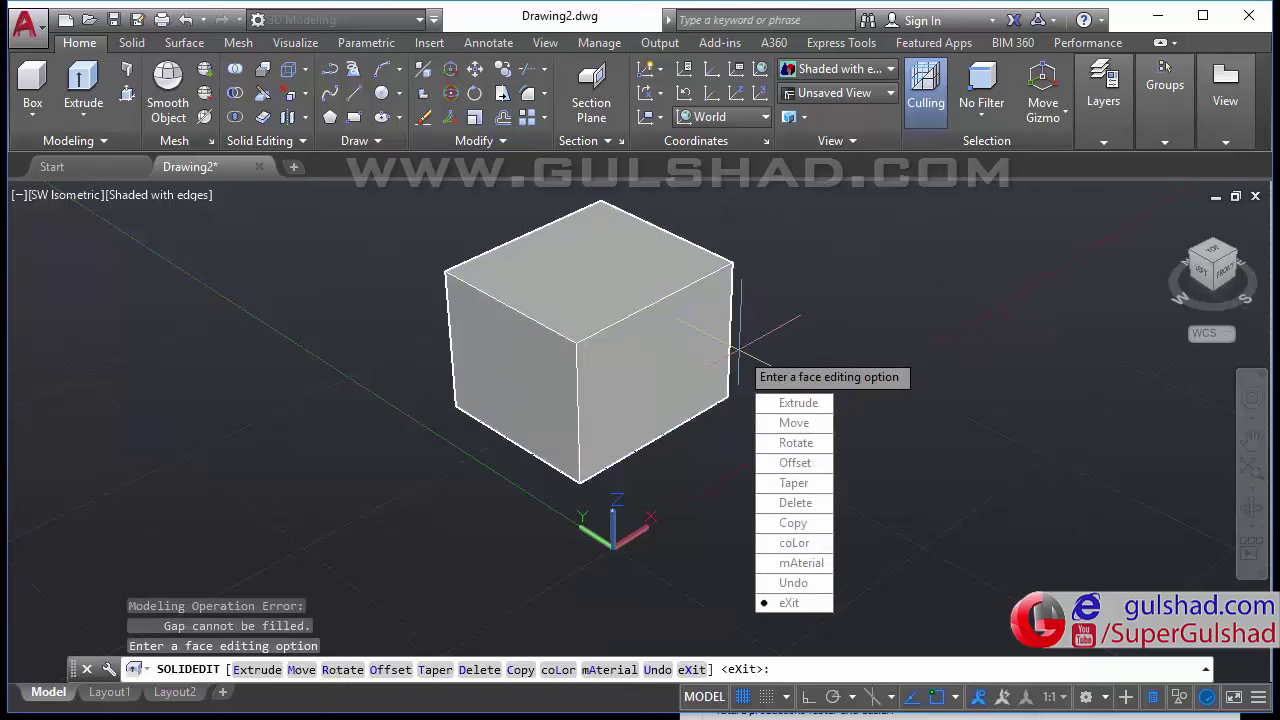
{"action": "key", "text": "Escape"}
{"action": "key", "text": "Escape"}
{"action": "key", "text": "Escape"}
{"action": "key", "text": "Escape"}
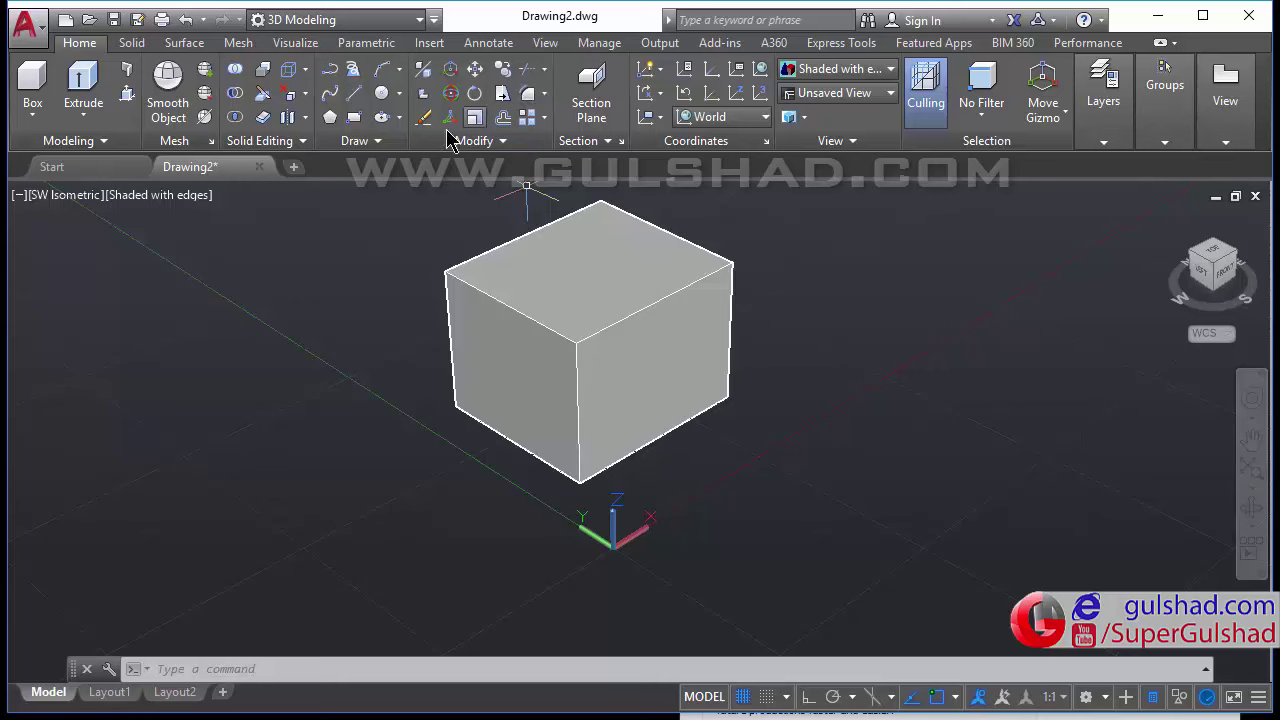
- Fillet the box's top front edge with a 15-unit radius
{"action": "left_click", "coordinate": [524, 98]}
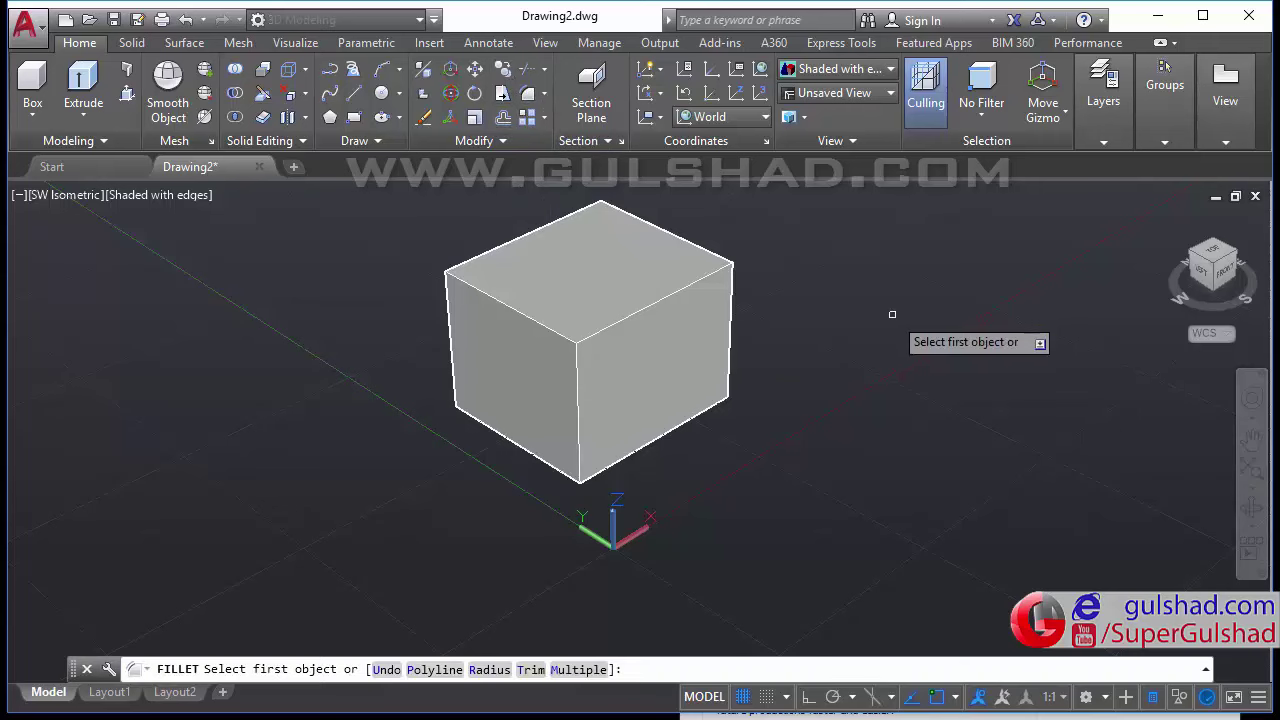
{"action": "type", "text": "r"}
{"action": "key", "text": "Return"}
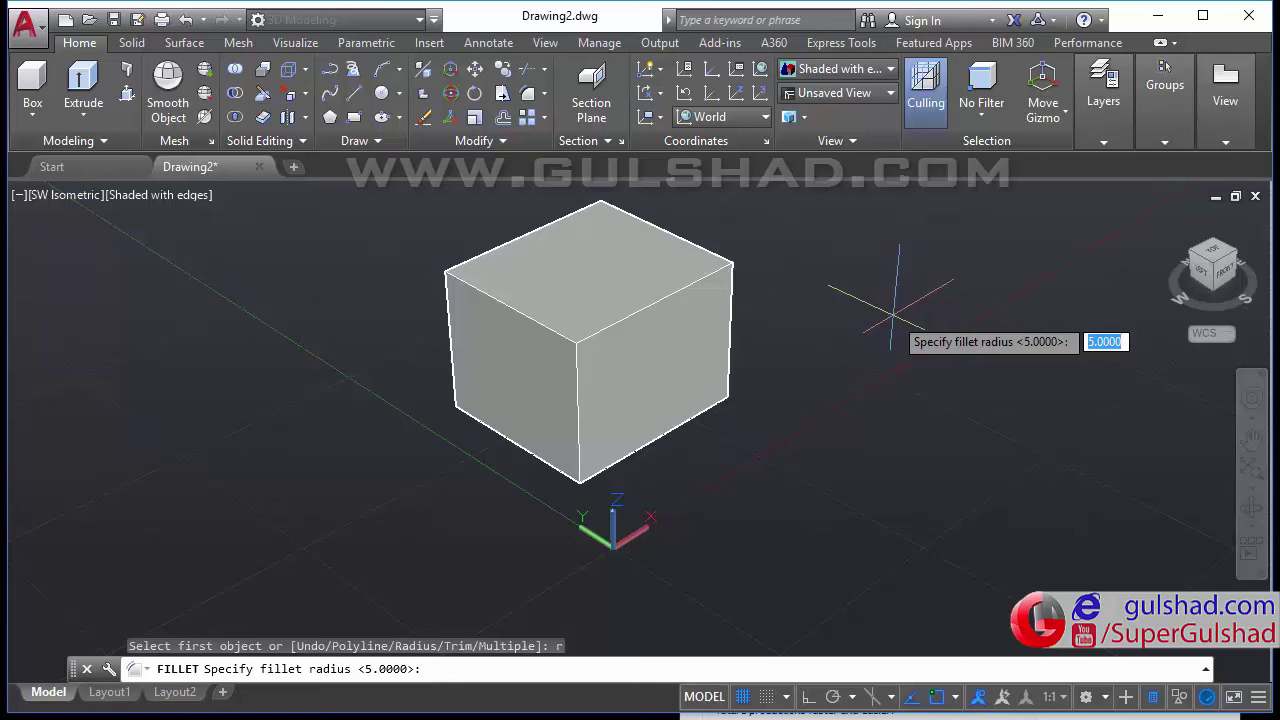
{"action": "type", "text": "15"}
{"action": "key", "text": "Return"}
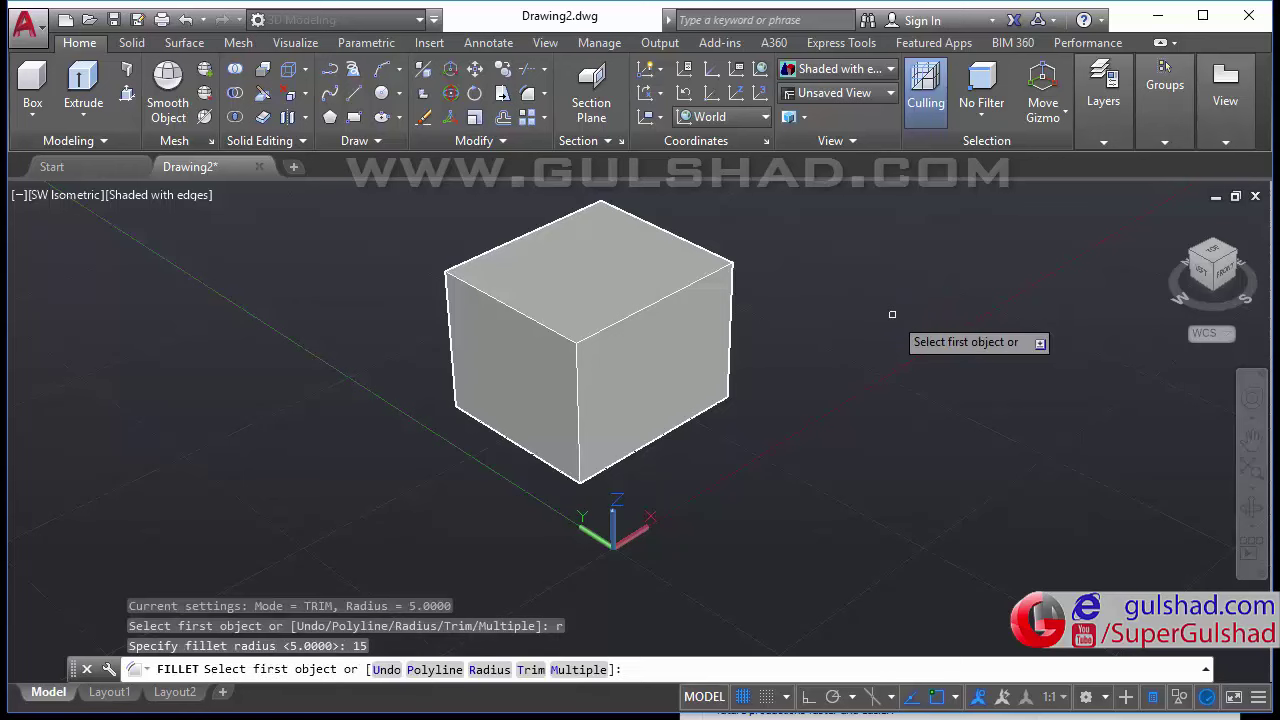
{"action": "left_click", "coordinate": [674, 292]}
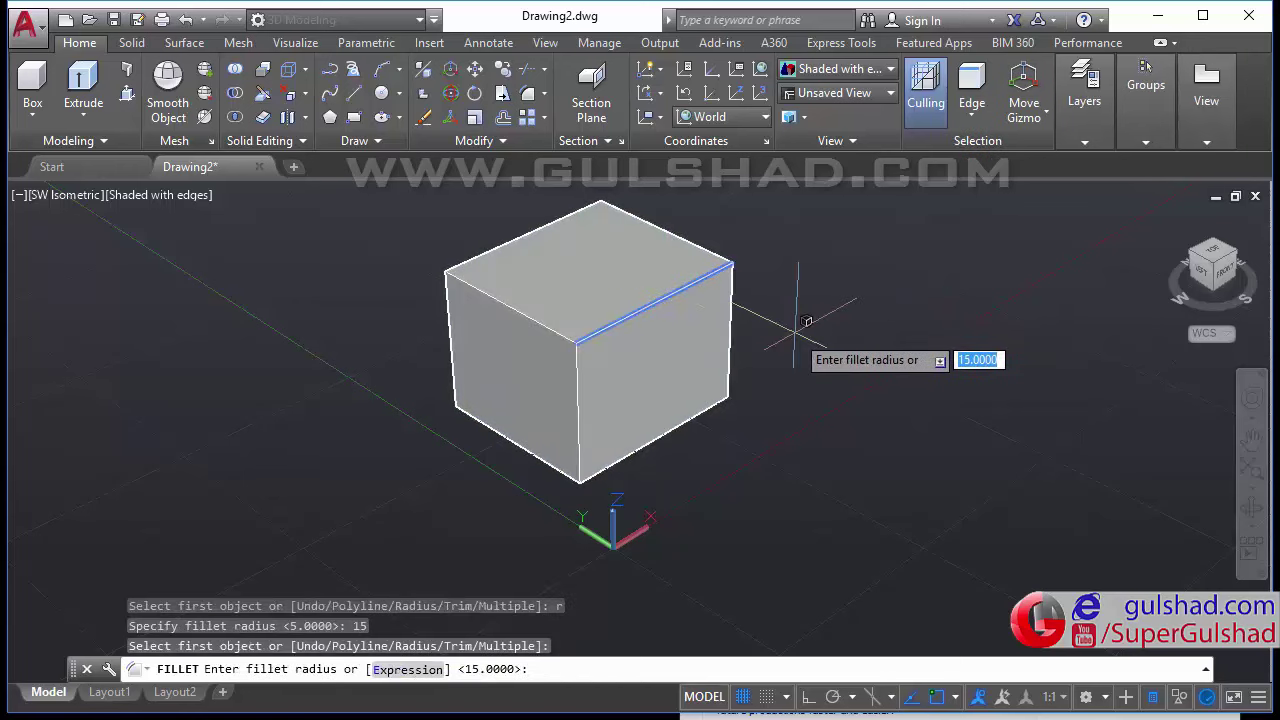
{"action": "key", "text": "Return"}
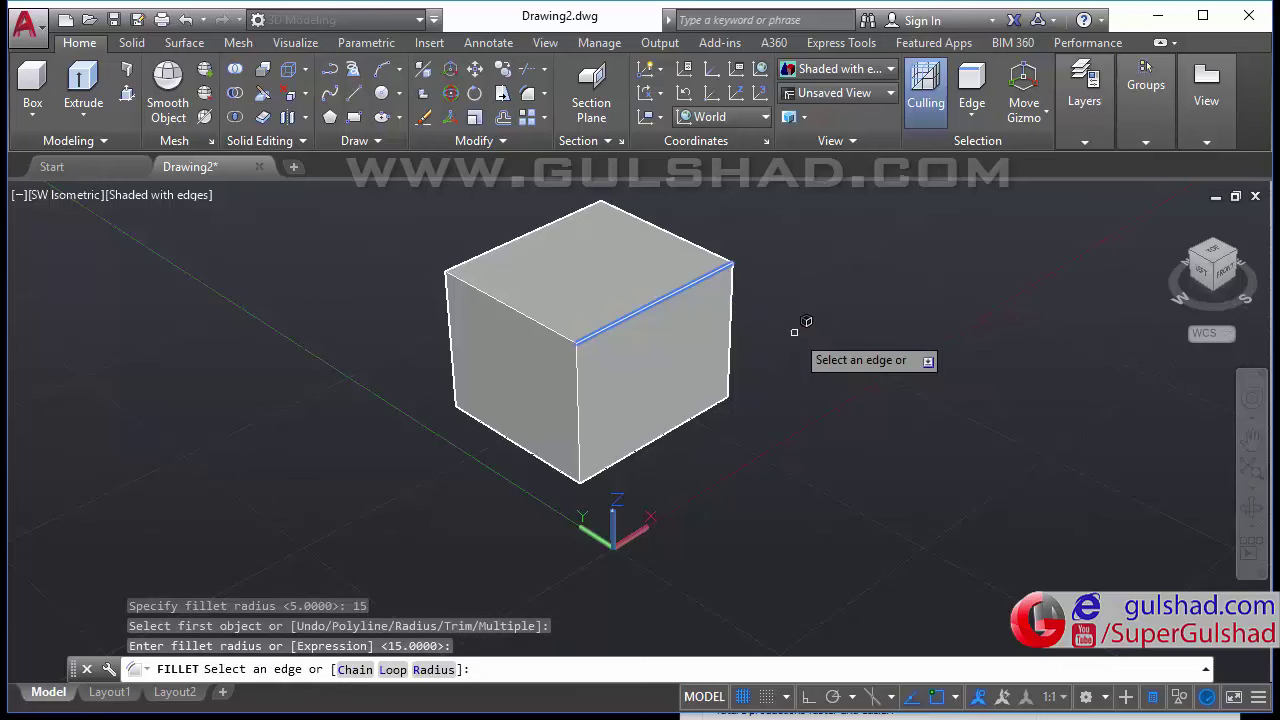
{"action": "key", "text": "Return"}
{"action": "mouse_move", "coordinate": [794, 332]}
{"action": "middle_mouse_down", "text": "shift"}
{"action": "mouse_move", "coordinate": [537, 329]}
{"action": "mouse_move", "coordinate": [551, 290]}
{"action": "middle_mouse_up", "text": "shift"}
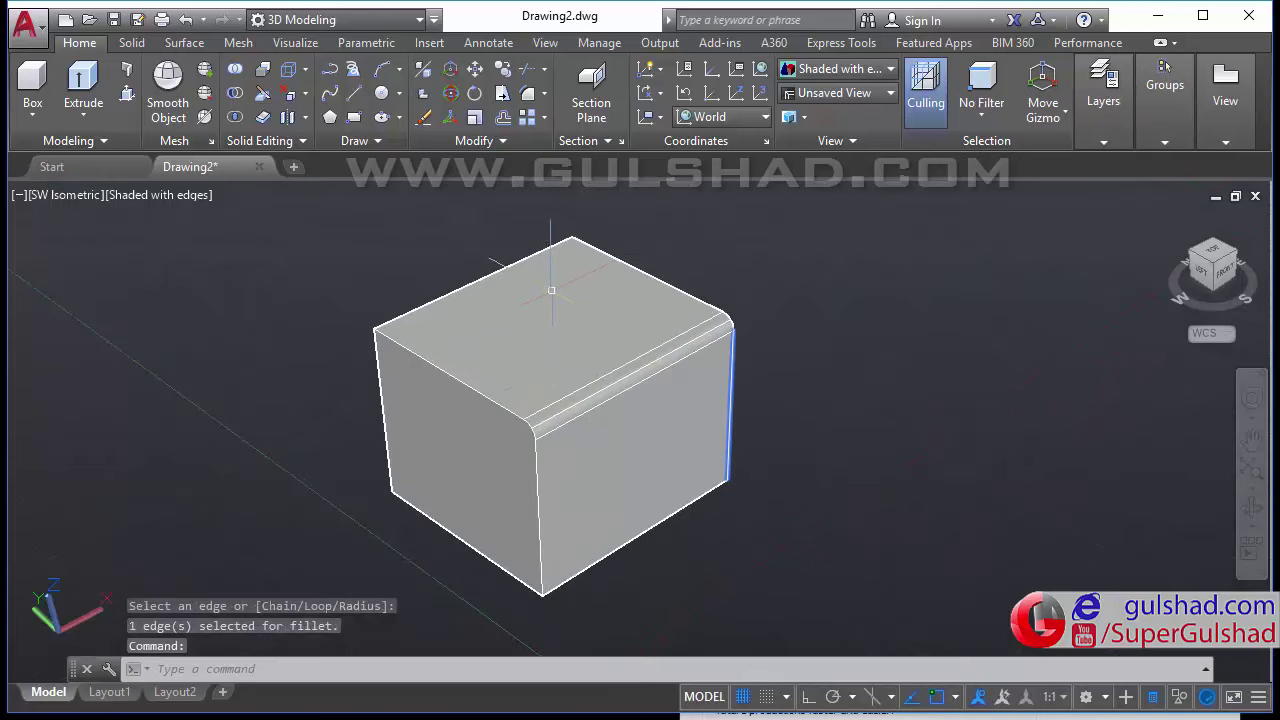
{"action": "key", "text": "Escape"}
{"action": "key", "text": "Escape"}
{"action": "key", "text": "Escape"}
- Fillet the box's top-left edge at the same 15-unit radius
{"action": "left_click", "coordinate": [527, 93]}
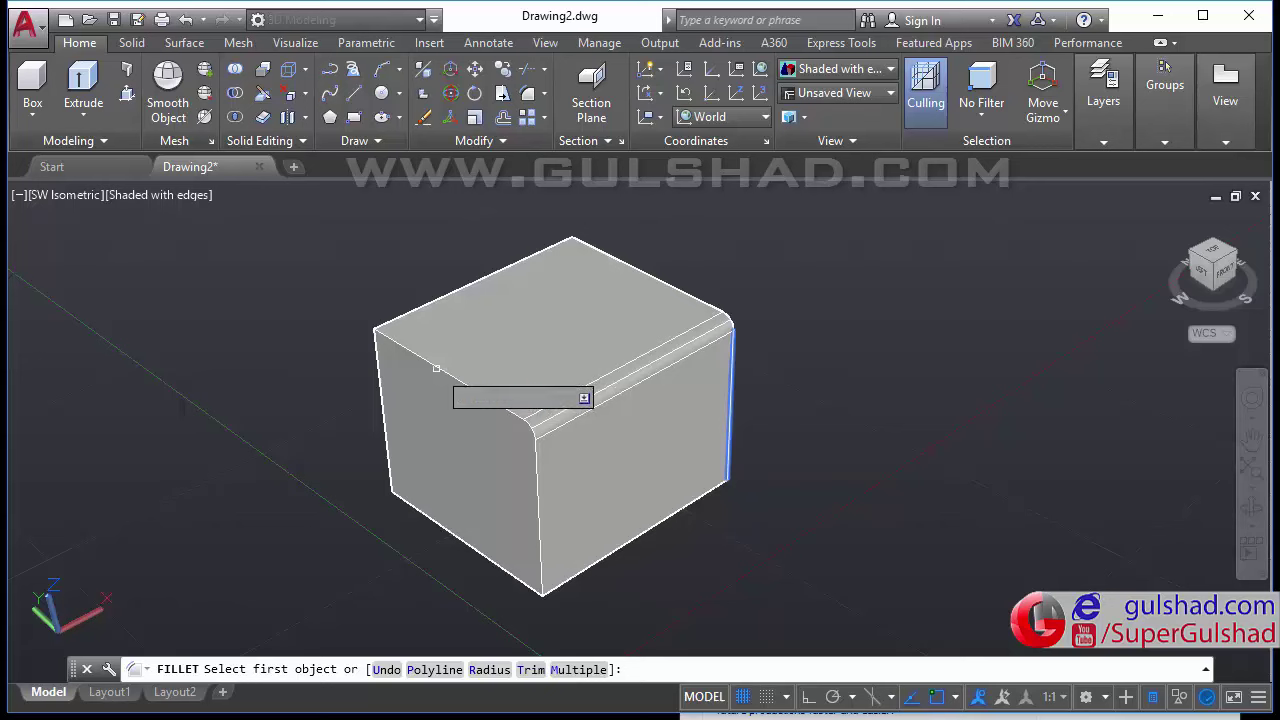
{"action": "left_click", "coordinate": [436, 368]}
{"action": "key", "text": "Return"}
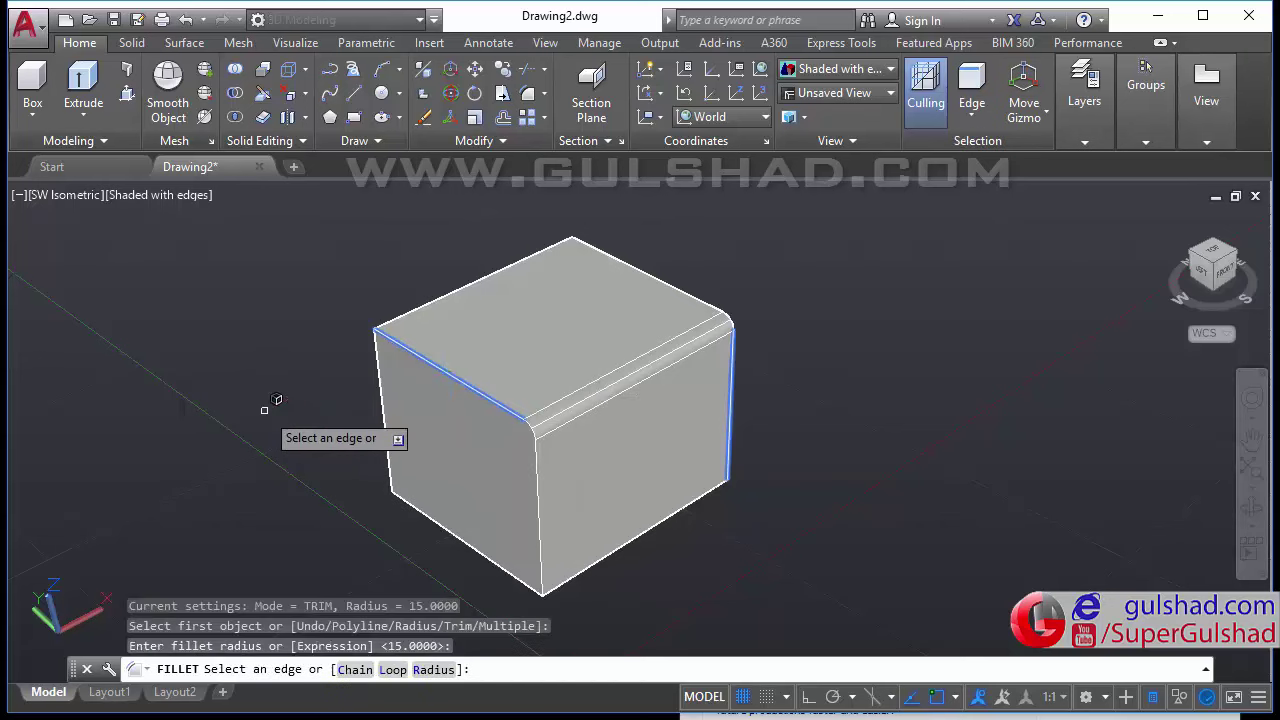
{"action": "key", "text": "Return"}
{"action": "key", "text": "Escape"}
{"action": "key", "text": "Escape"}
{"action": "key", "text": "Escape"}
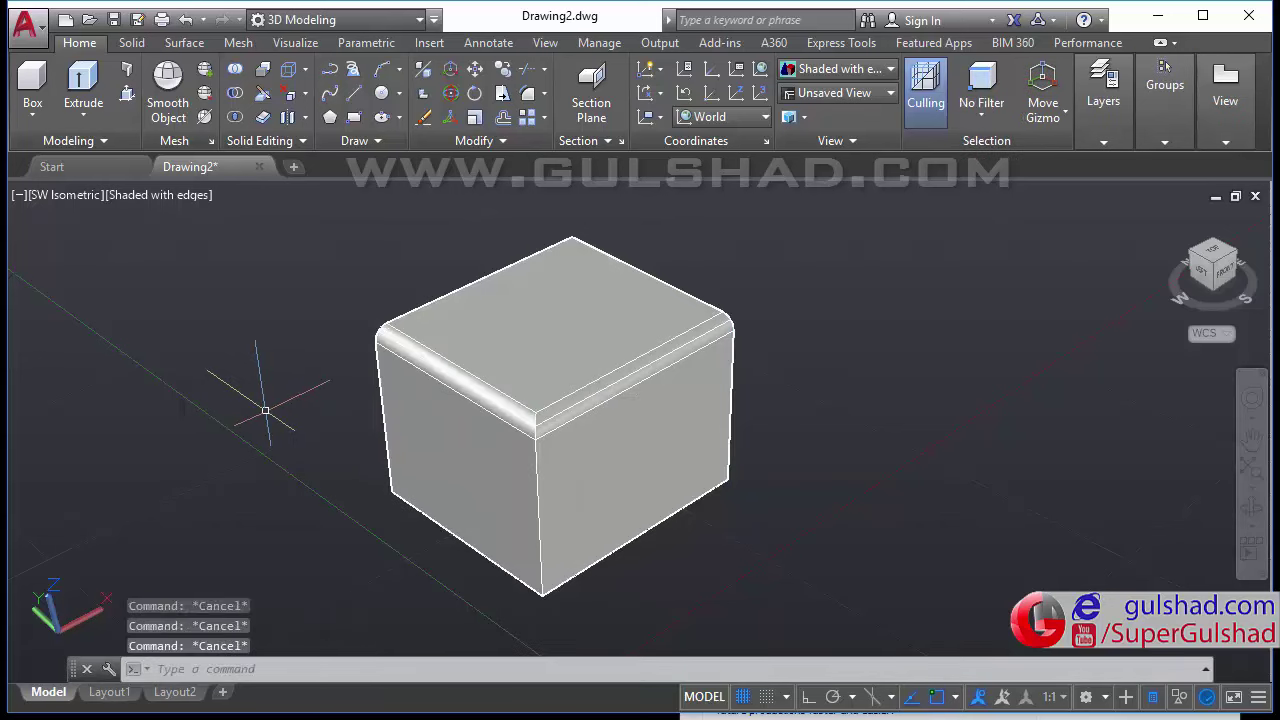
- Fillet the front vertical edge at radius 15 and orbit to a custom viewing angle
{"action": "left_click", "coordinate": [527, 93]}
{"action": "left_click", "coordinate": [522, 418]}
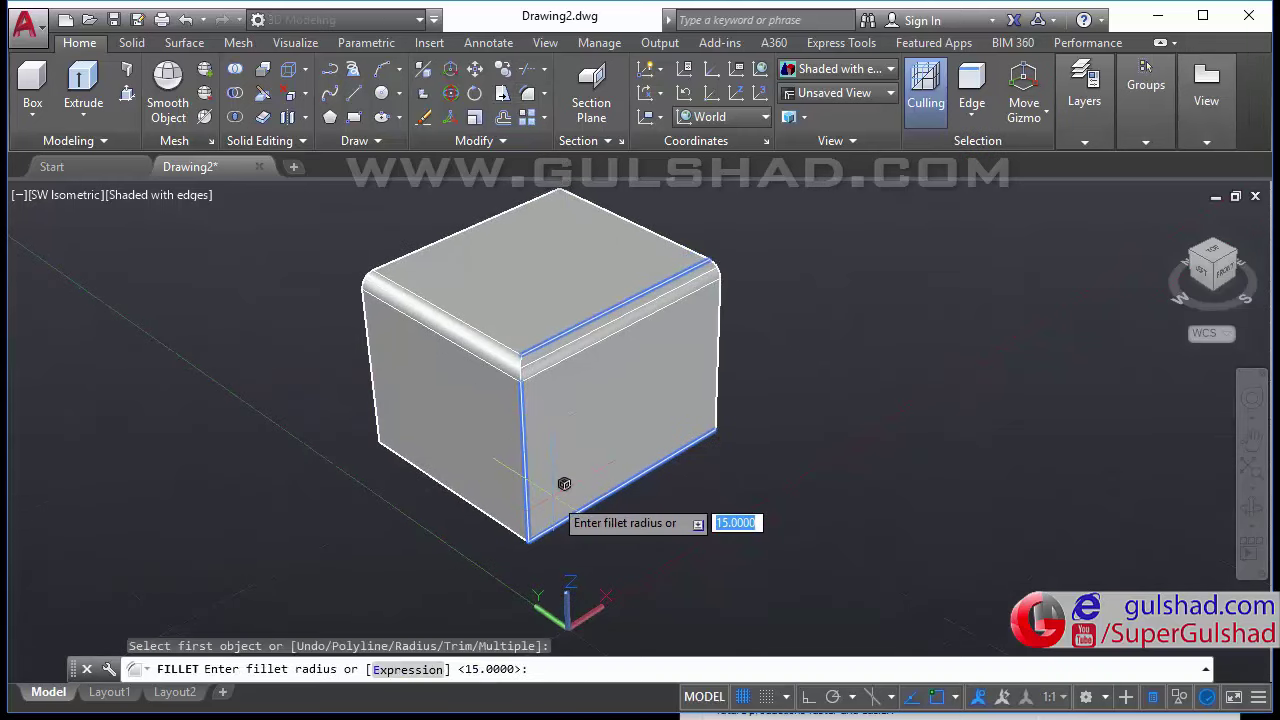
{"action": "key", "text": "Return"}
{"action": "key", "text": "Return"}
{"action": "scroll", "coordinate": [552, 495], "scroll_direction": "up", "scroll_amount": 3}
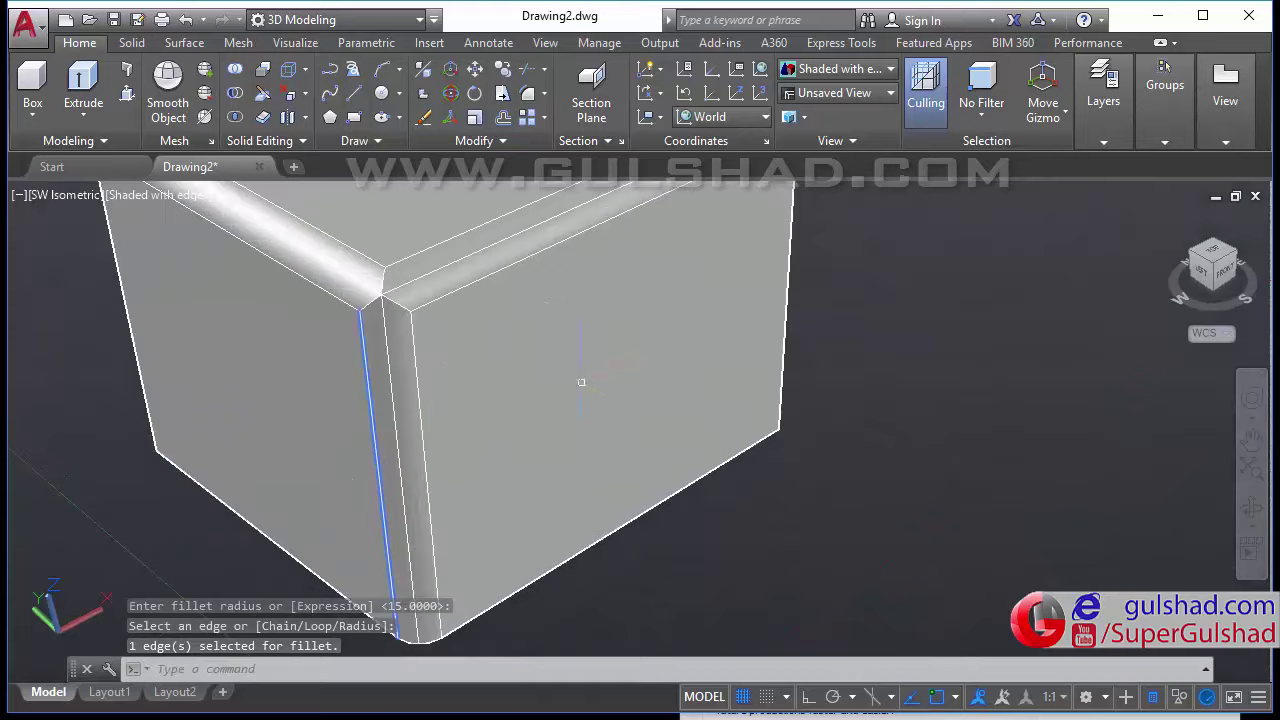
{"action": "scroll", "coordinate": [552, 495], "scroll_direction": "down", "scroll_amount": 3}
{"action": "mouse_move", "coordinate": [552, 495]}
{"action": "middle_mouse_down", "text": "shift"}
{"action": "mouse_move", "coordinate": [426, 383]}
{"action": "mouse_move", "coordinate": [508, 443]}
{"action": "mouse_move", "coordinate": [749, 440]}
{"action": "middle_mouse_up", "text": "shift"}
{"action": "key", "text": "Escape"}
{"action": "key", "text": "Escape"}
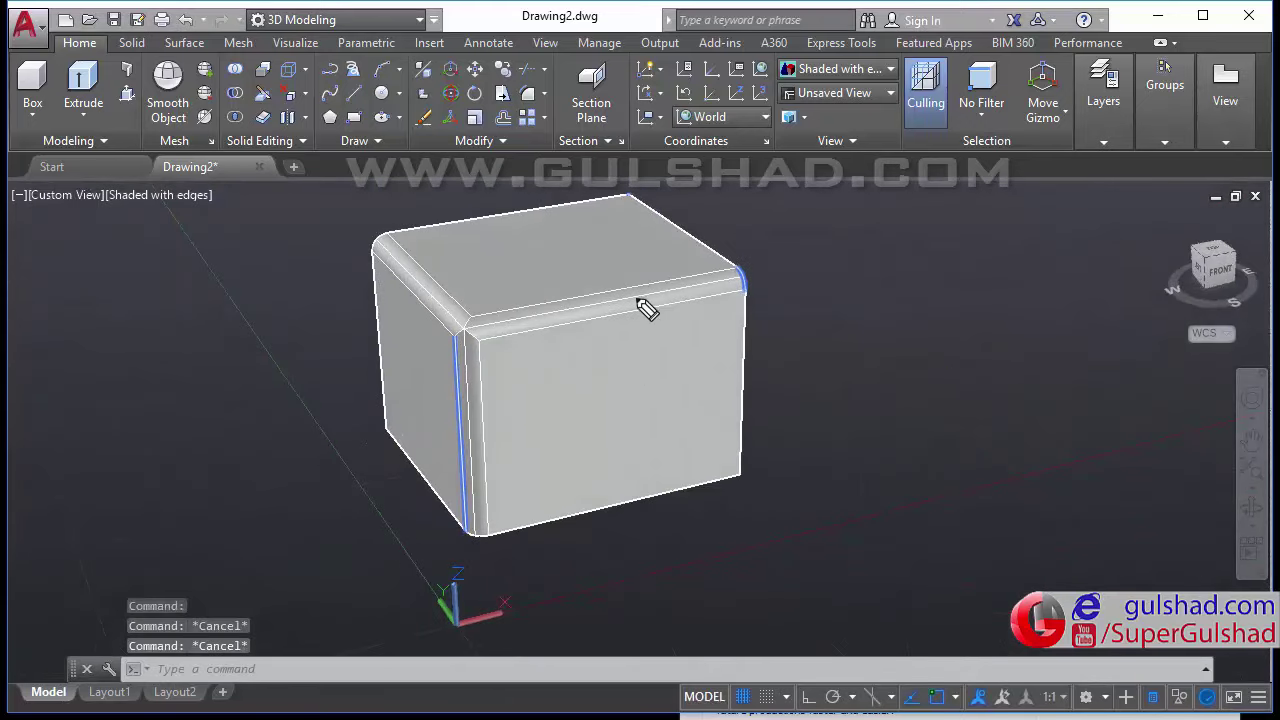
{"action": "mouse_move", "coordinate": [736, 275]}
{"action": "left_mouse_down"}
{"action": "mouse_move", "coordinate": [600, 291]}
{"action": "mouse_move", "coordinate": [394, 286]}
{"action": "mouse_move", "coordinate": [465, 516]}
{"action": "mouse_move", "coordinate": [503, 443]}
{"action": "mouse_move", "coordinate": [694, 334]}
{"action": "mouse_move", "coordinate": [745, 288]}
{"action": "left_mouse_up"}
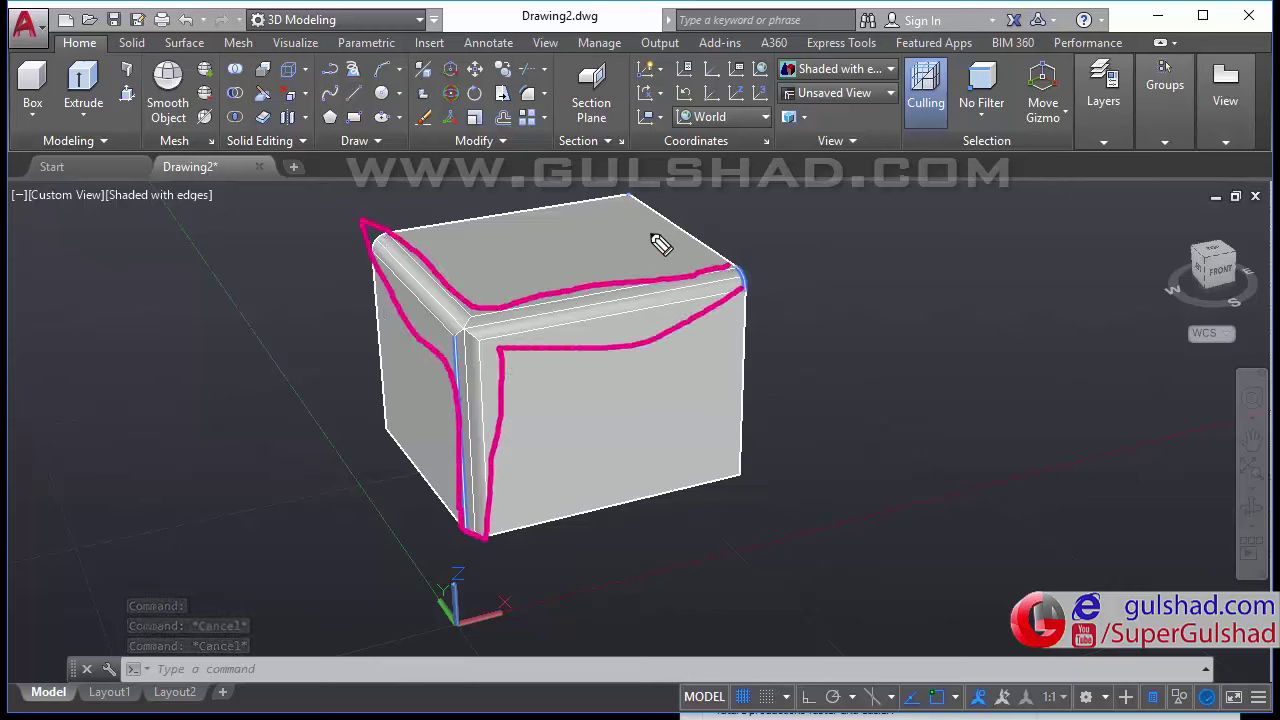
{"action": "left_click_drag", "start_coordinate": [538, 219], "coordinate": [553, 228]}
{"action": "mouse_move", "coordinate": [620, 225]}
{"action": "left_mouse_down"}
{"action": "mouse_move", "coordinate": [555, 268]}
{"action": "mouse_move", "coordinate": [603, 258]}
{"action": "left_mouse_up"}
{"action": "mouse_move", "coordinate": [708, 406]}
{"action": "left_mouse_down"}
{"action": "mouse_move", "coordinate": [632, 462]}
{"action": "mouse_move", "coordinate": [740, 470]}
{"action": "left_mouse_up"}
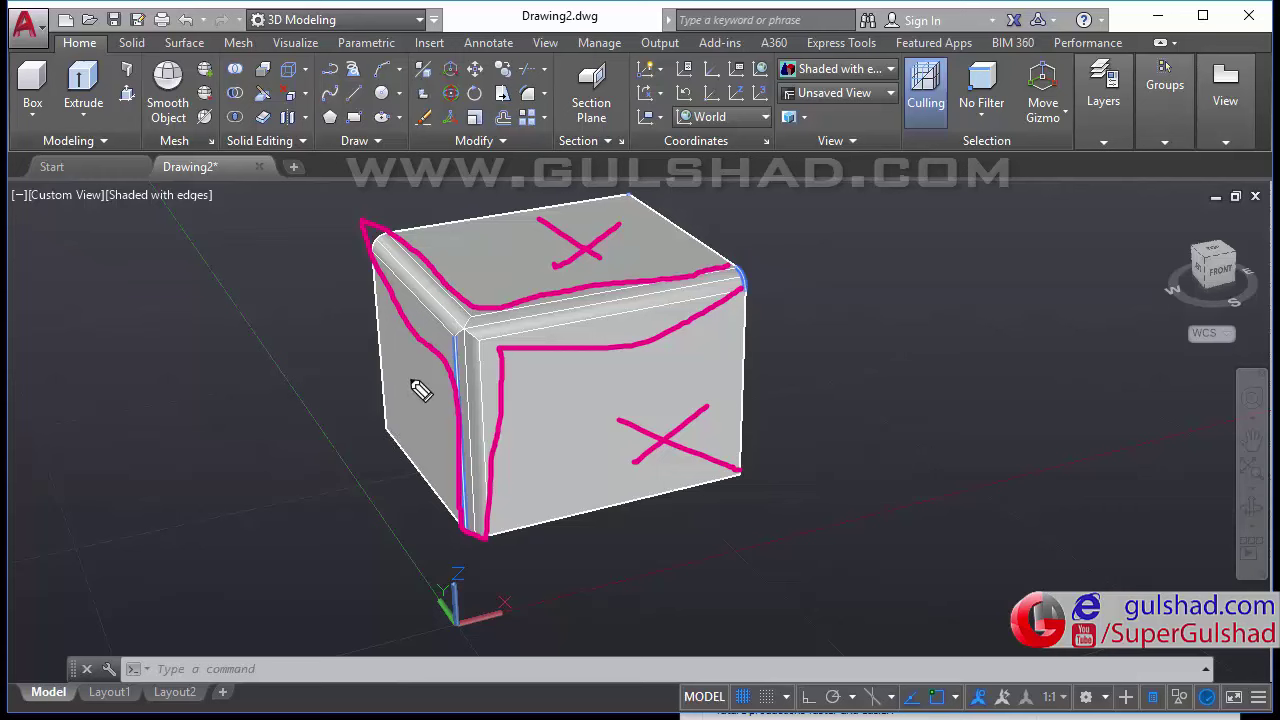
{"action": "left_click_drag", "start_coordinate": [410, 379], "coordinate": [377, 441]}
{"action": "left_click_drag", "start_coordinate": [367, 401], "coordinate": [418, 432]}
{"action": "left_click_drag", "start_coordinate": [408, 258], "coordinate": [480, 348]}
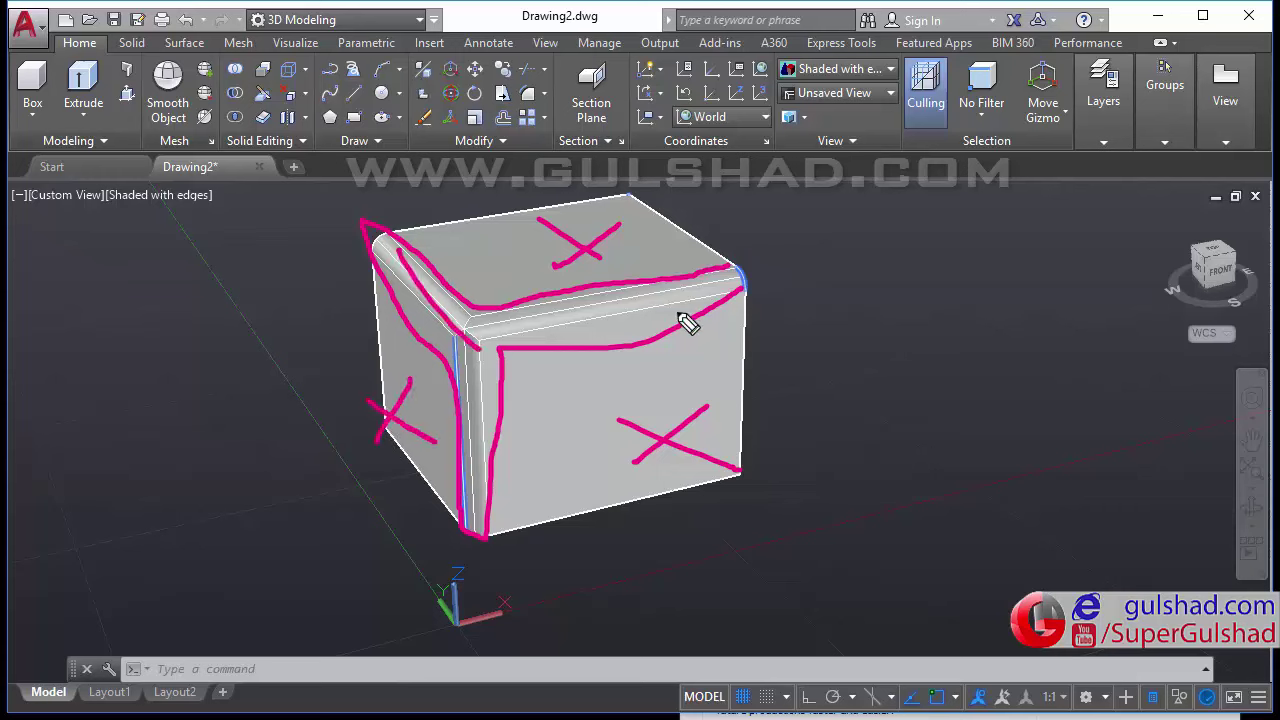
{"action": "left_click_drag", "start_coordinate": [715, 280], "coordinate": [505, 530]}
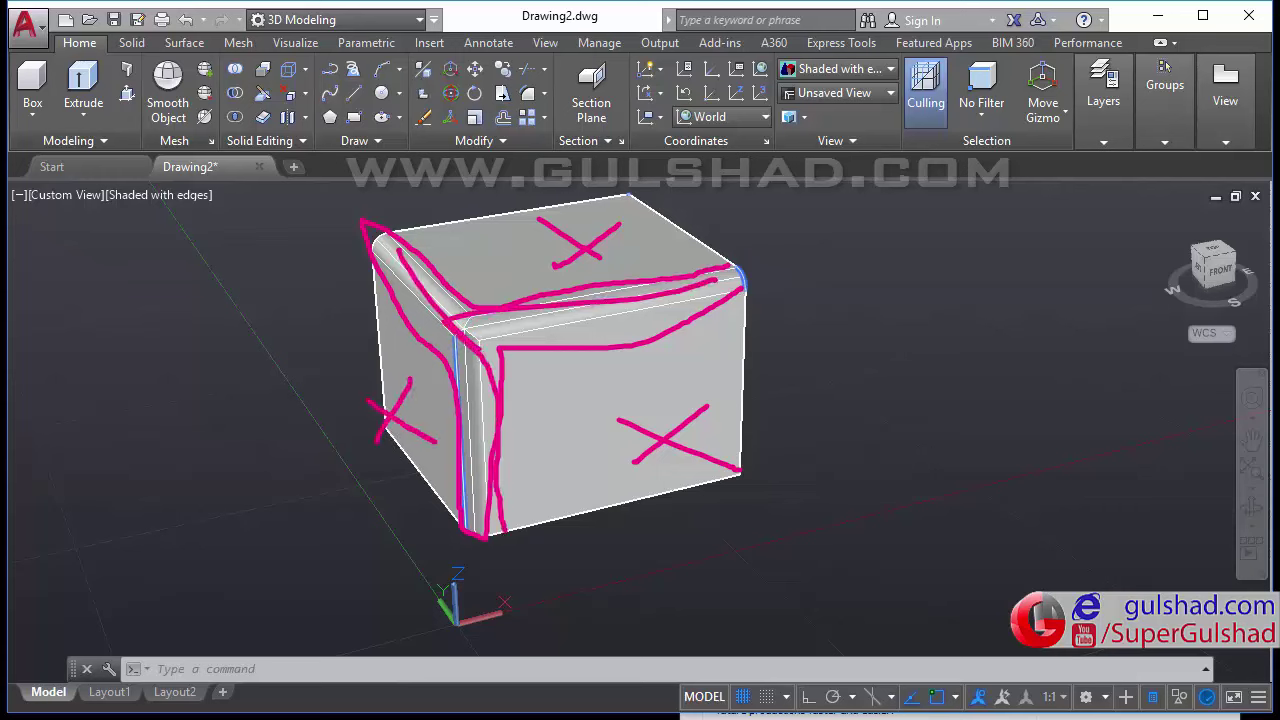
{"action": "key", "text": "Escape"}
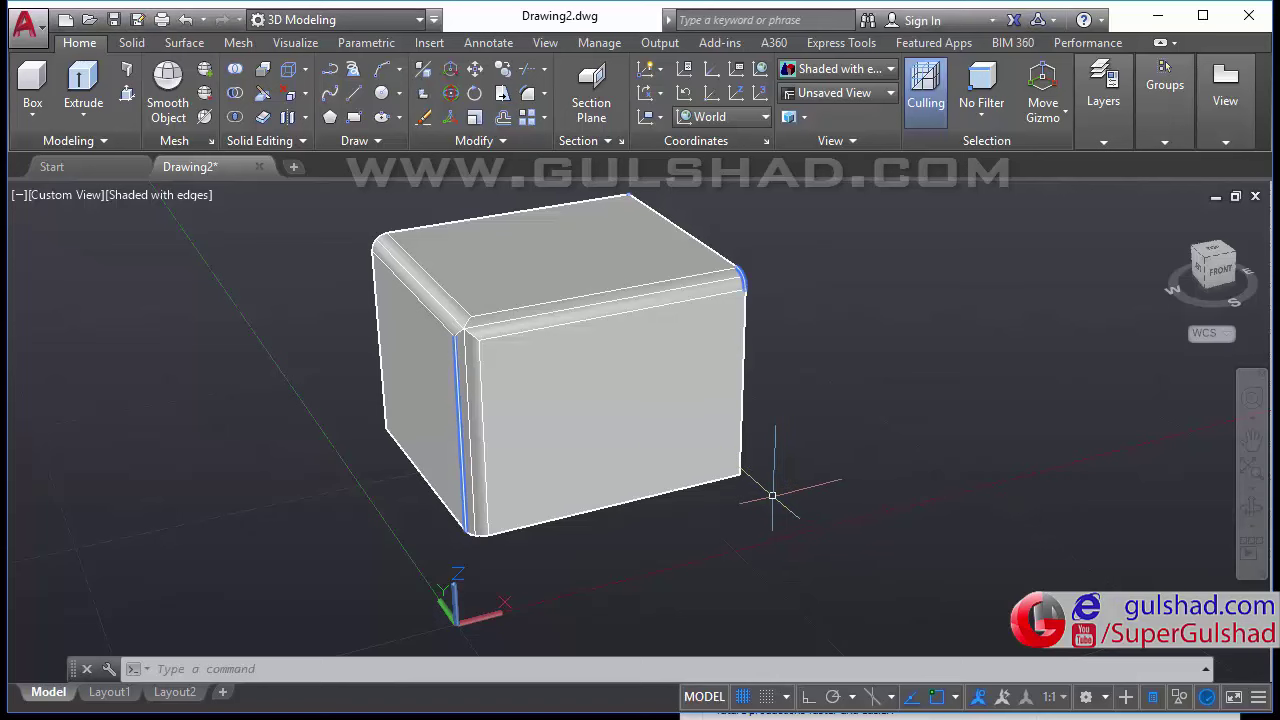
{"action": "middle_click_drag", "start_coordinate": [658, 445], "coordinate": [423, 429]}
- Window-select the filleted box and copy it to the right of the original
{"action": "scroll", "coordinate": [423, 429], "scroll_direction": "down", "scroll_amount": 1}
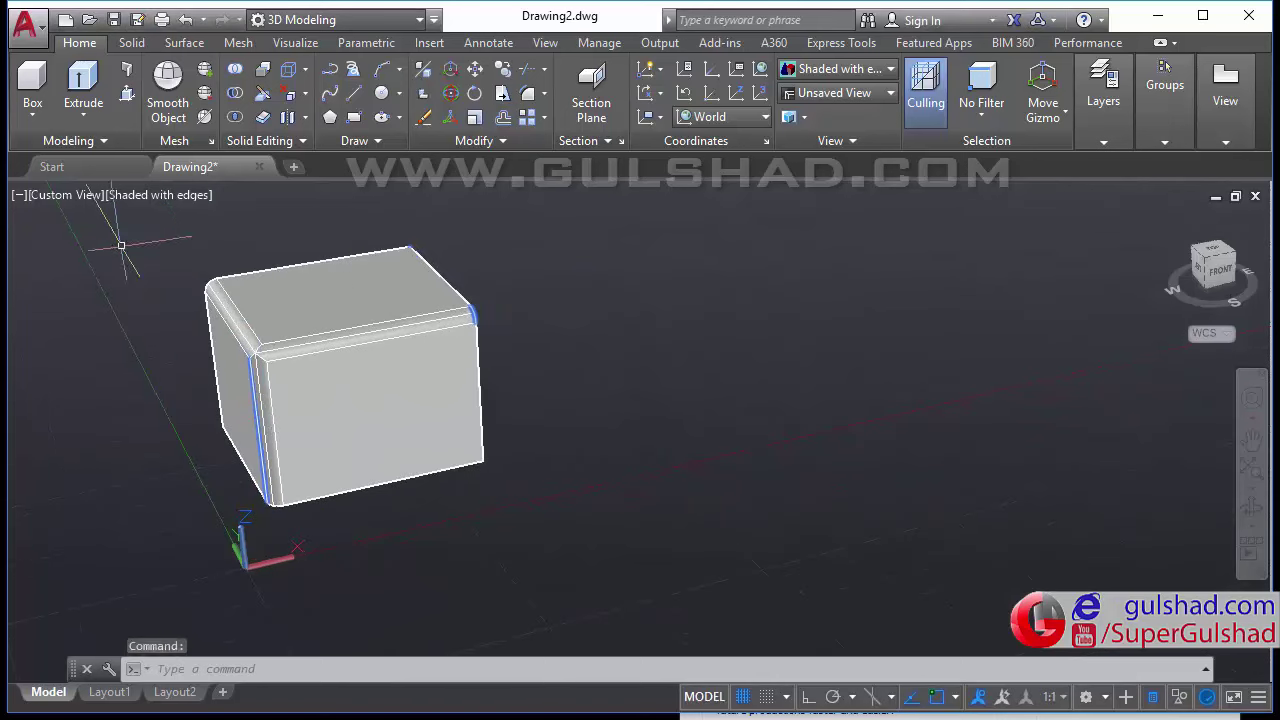
{"action": "left_click", "coordinate": [122, 214]}
{"action": "left_click", "coordinate": [538, 530]}
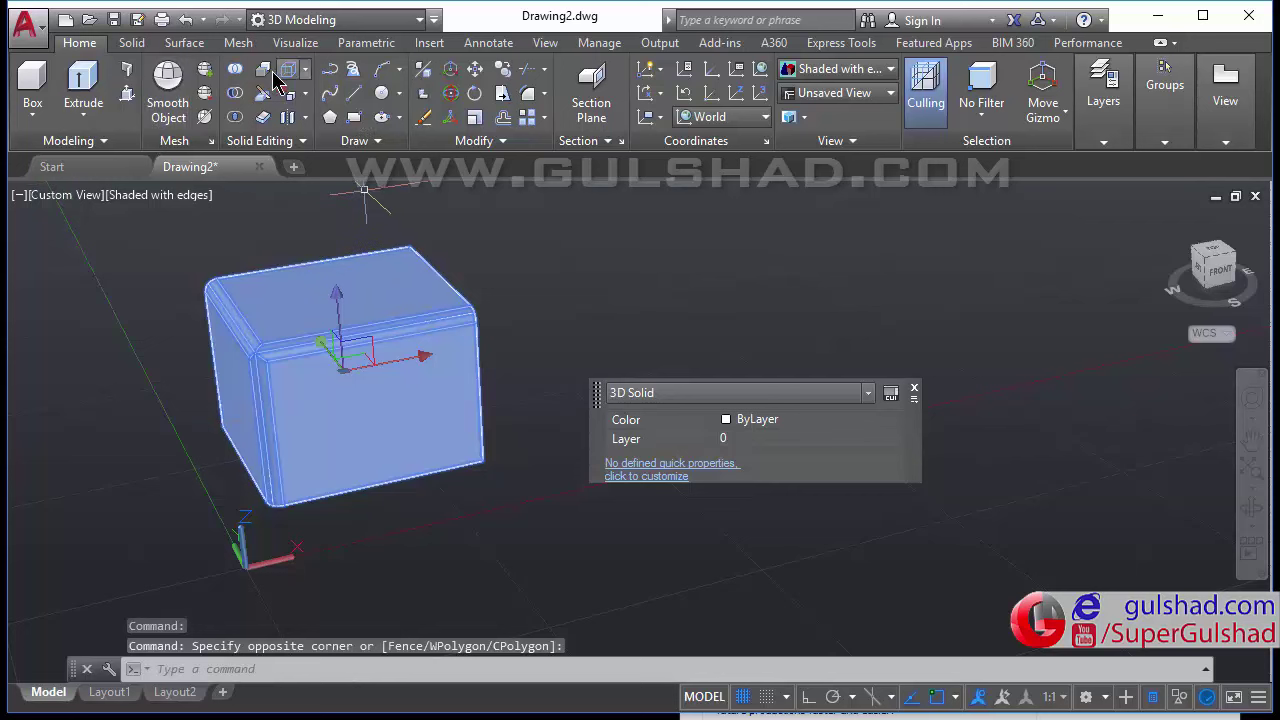
{"action": "left_click", "coordinate": [502, 68]}
{"action": "left_click", "coordinate": [300, 593]}
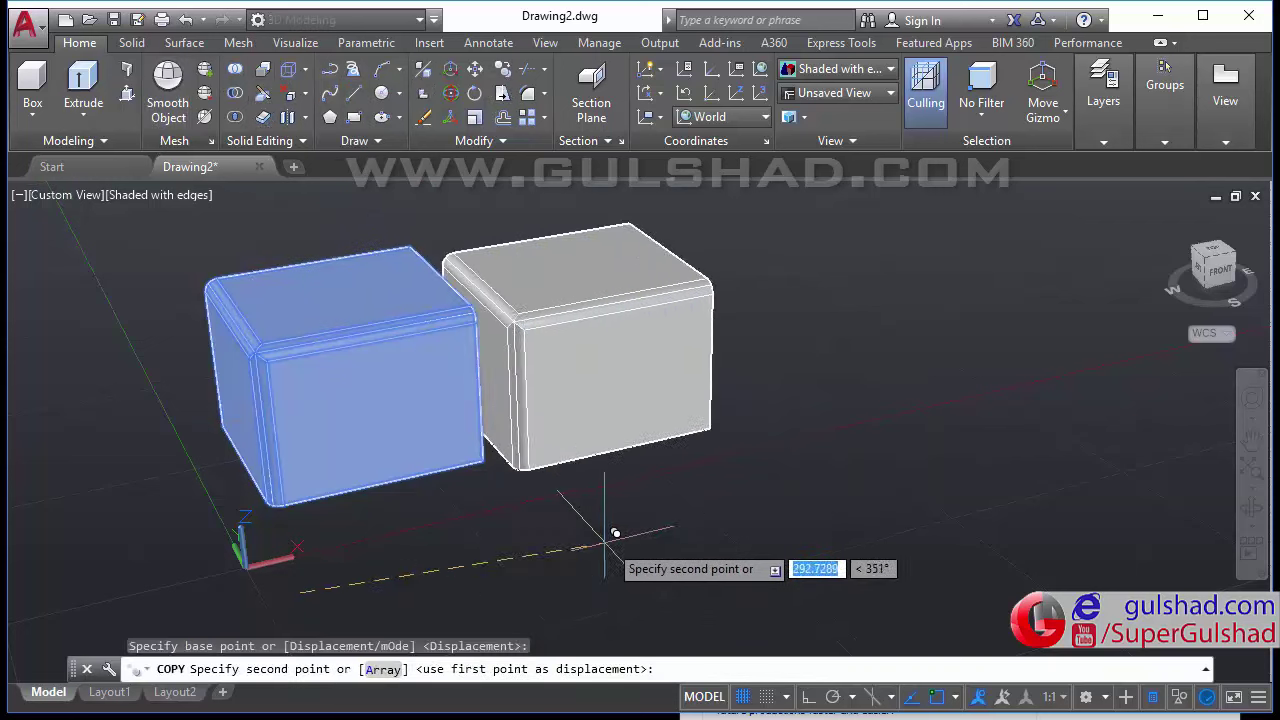
{"action": "left_click", "coordinate": [851, 568]}
{"action": "key", "text": "Escape"}
{"action": "key", "text": "Escape"}
{"action": "key", "text": "Escape"}
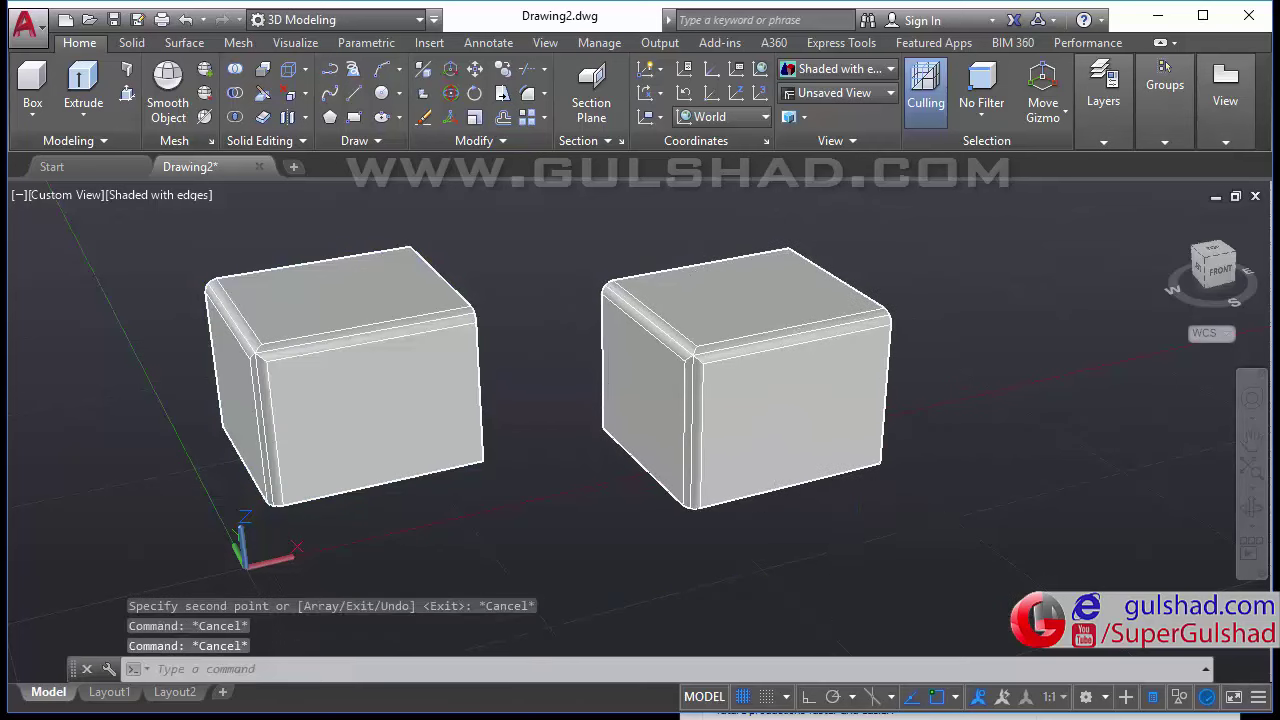
{"action": "key", "text": "Escape"}
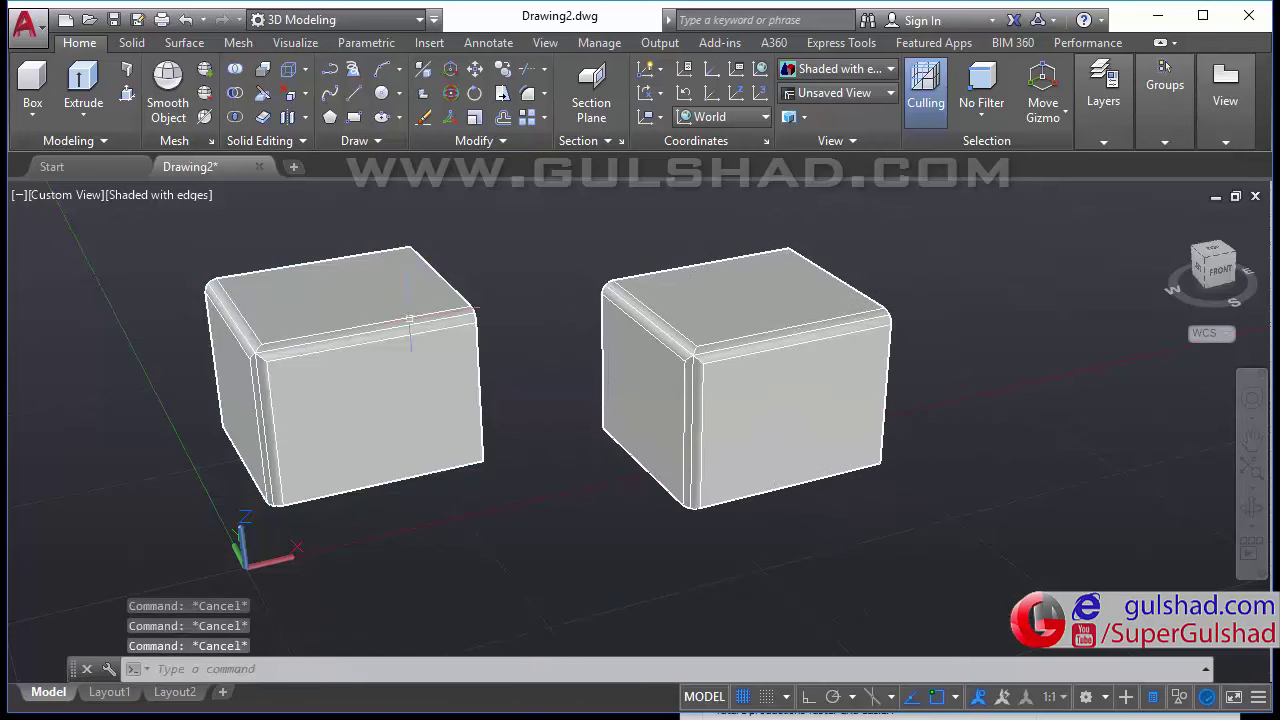
- Start Delete Faces and try picking the copy's top and front faces, undoing each pick
{"action": "left_click", "coordinate": [305, 93]}
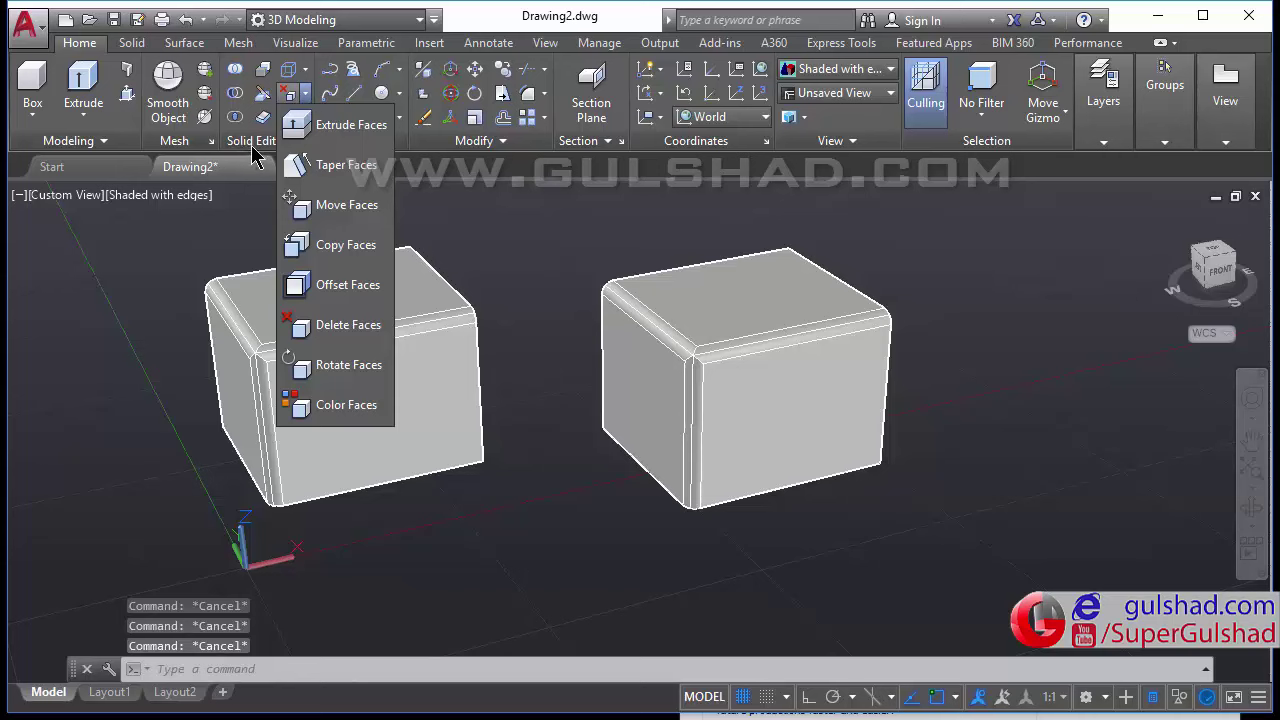
{"action": "left_click", "coordinate": [338, 325]}
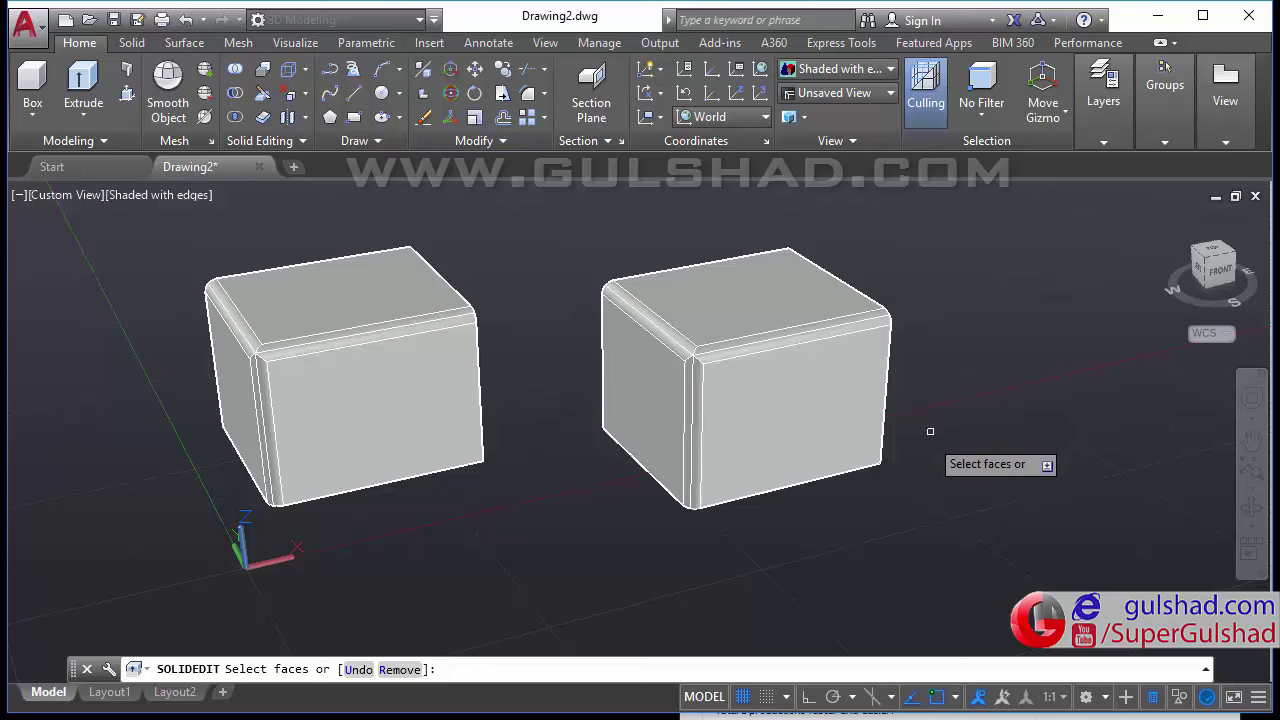
{"action": "scroll", "coordinate": [743, 342], "scroll_direction": "up", "scroll_amount": 2}
{"action": "left_click", "coordinate": [825, 300]}
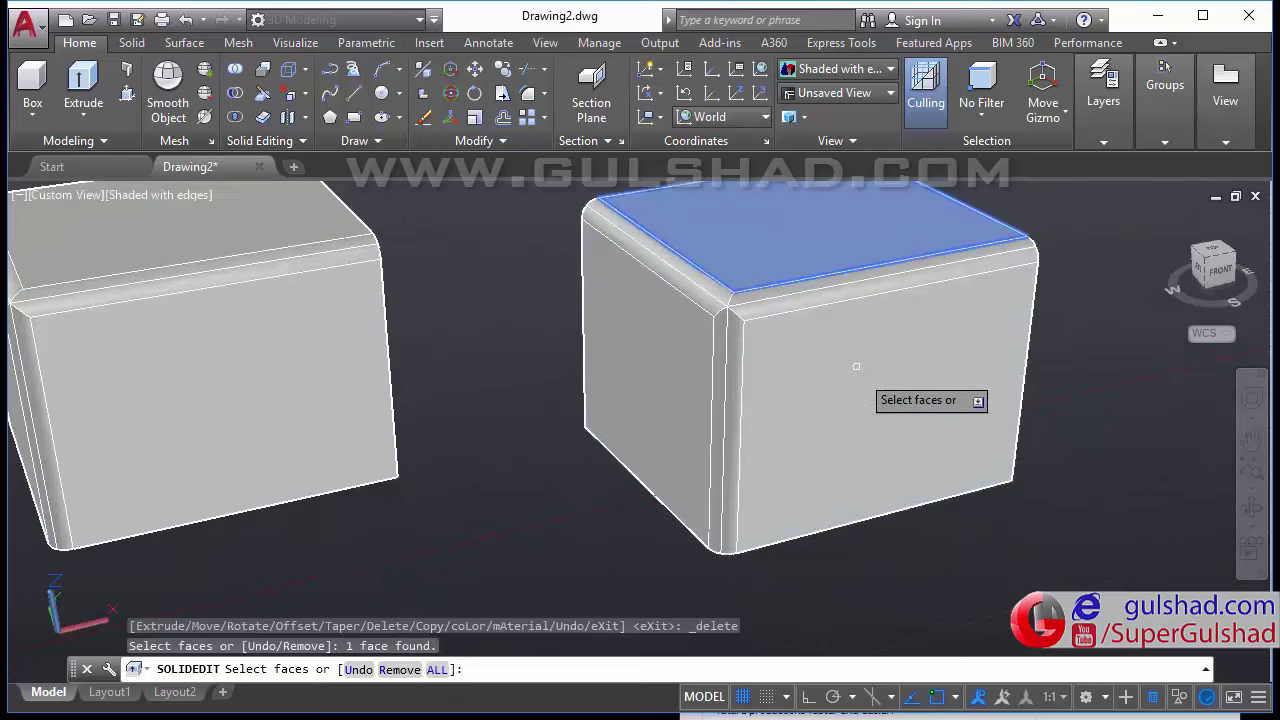
{"action": "middle_click_drag", "start_coordinate": [850, 391], "coordinate": [937, 399], "text": "shift"}
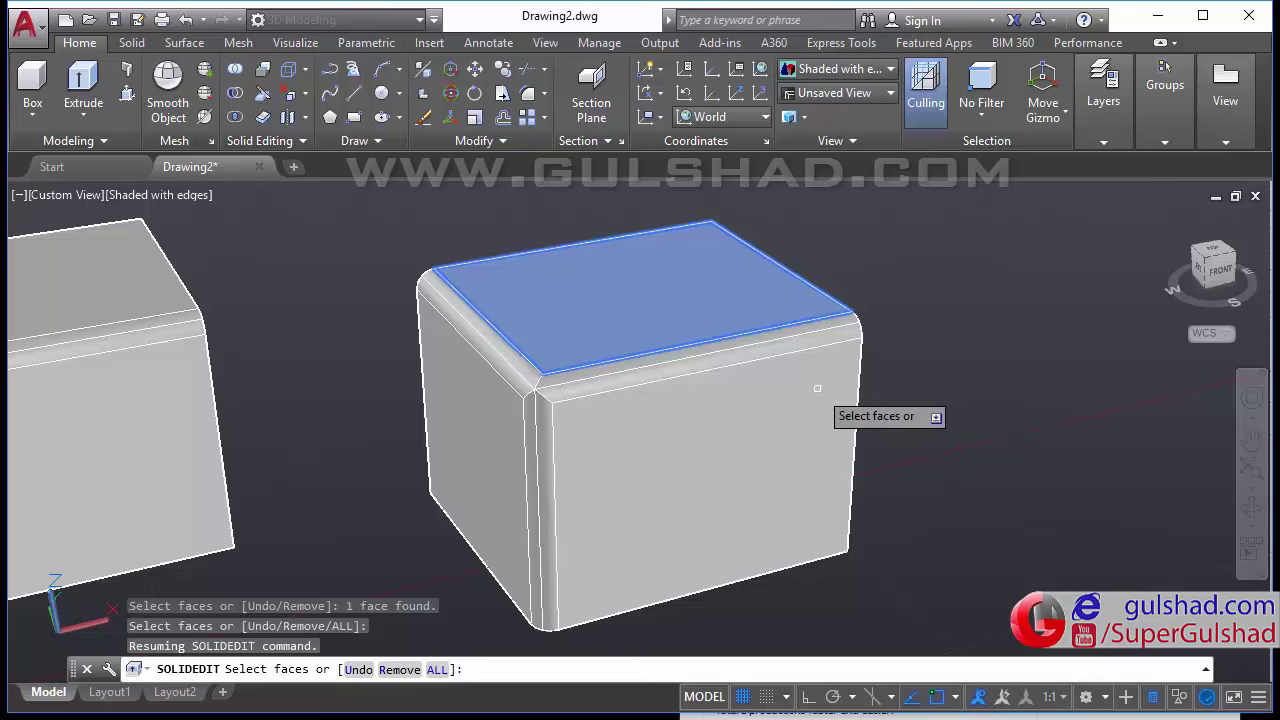
{"action": "left_click", "coordinate": [359, 669]}
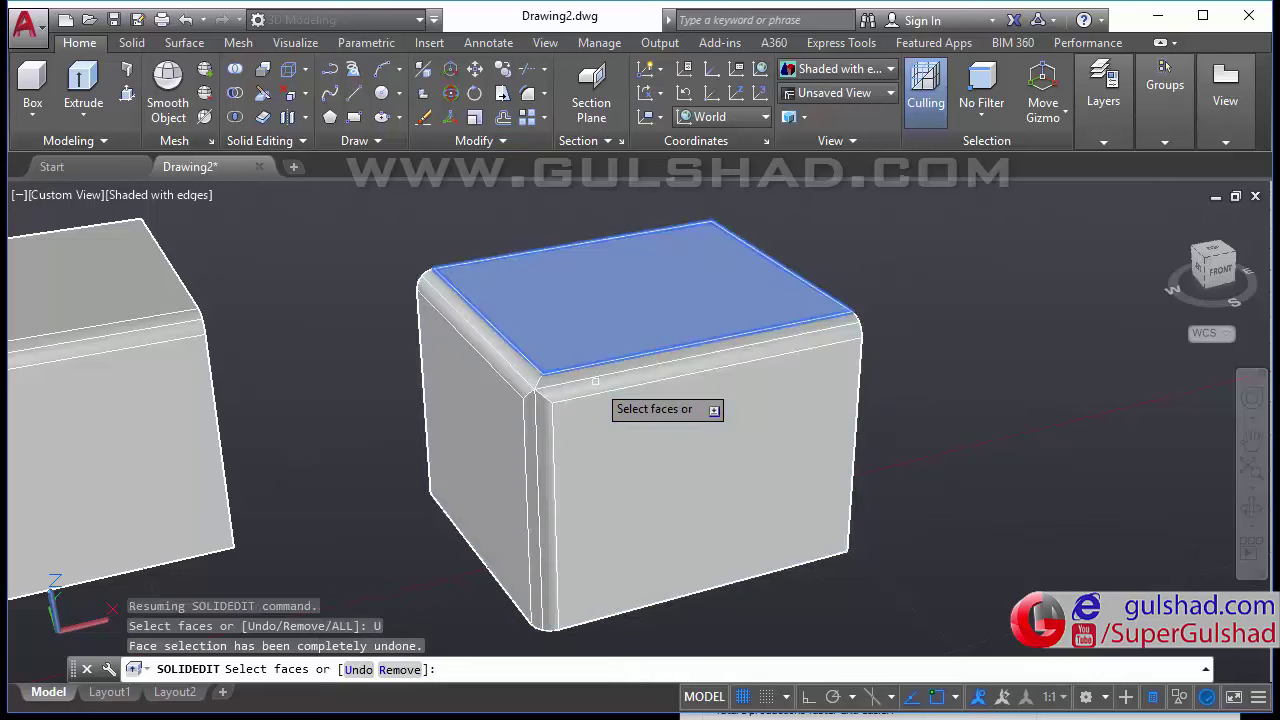
{"action": "left_click", "coordinate": [595, 381]}
{"action": "left_click", "coordinate": [669, 377]}
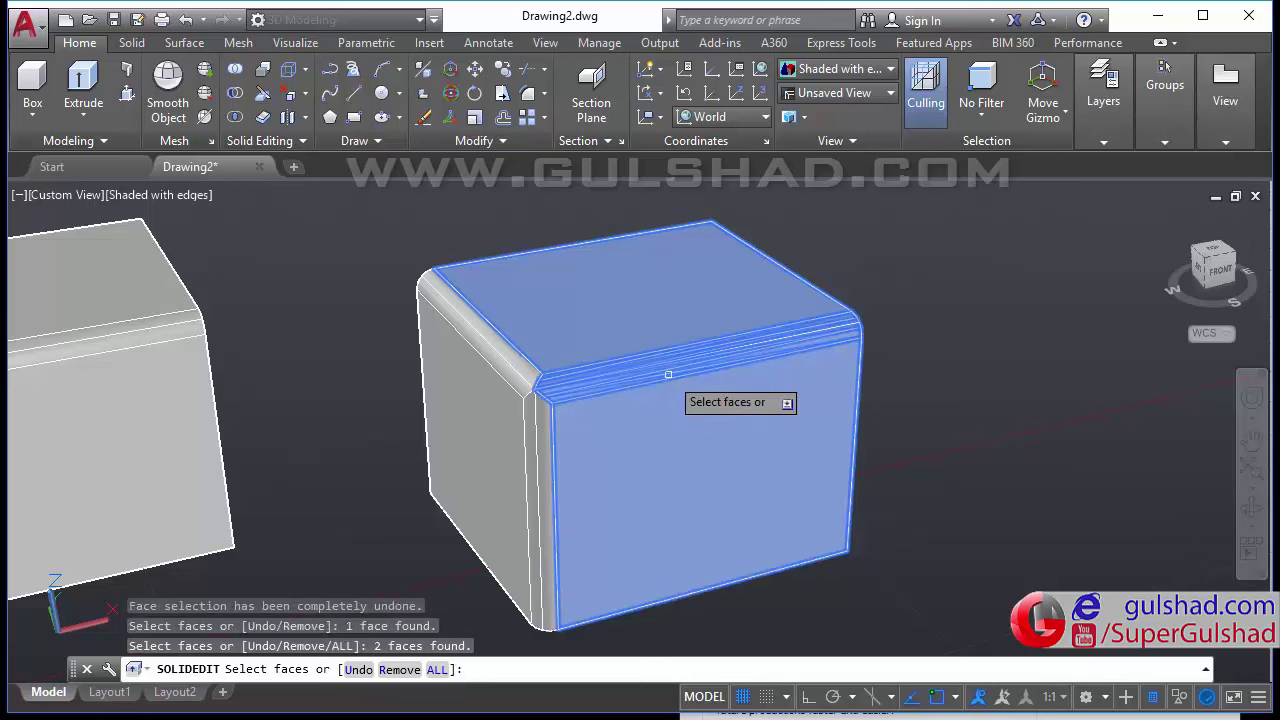
{"action": "left_click", "coordinate": [361, 669]}
{"action": "left_click", "coordinate": [361, 669]}
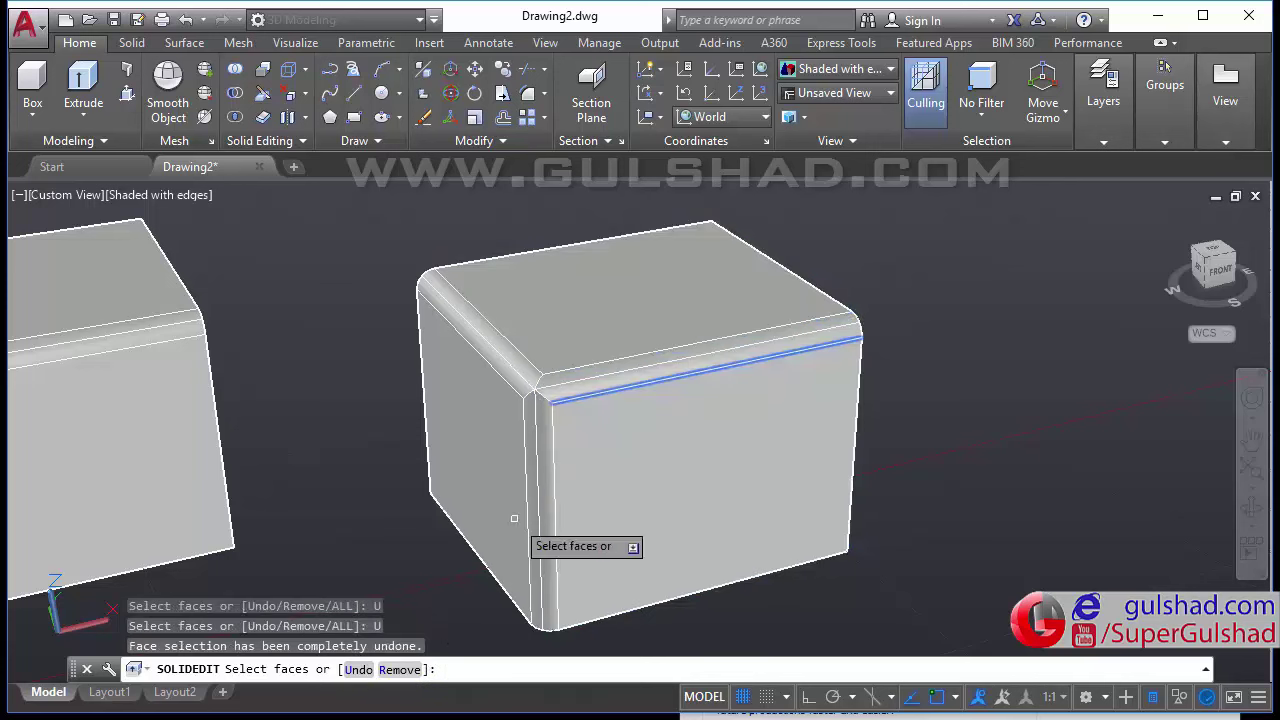
- Select the copy's top-left fillet face and delete it
{"action": "mouse_move", "coordinate": [530, 538]}
{"action": "middle_mouse_down", "text": "shift"}
{"action": "mouse_move", "coordinate": [549, 482]}
{"action": "mouse_move", "coordinate": [614, 514]}
{"action": "mouse_move", "coordinate": [552, 490]}
{"action": "middle_mouse_up", "text": "shift"}
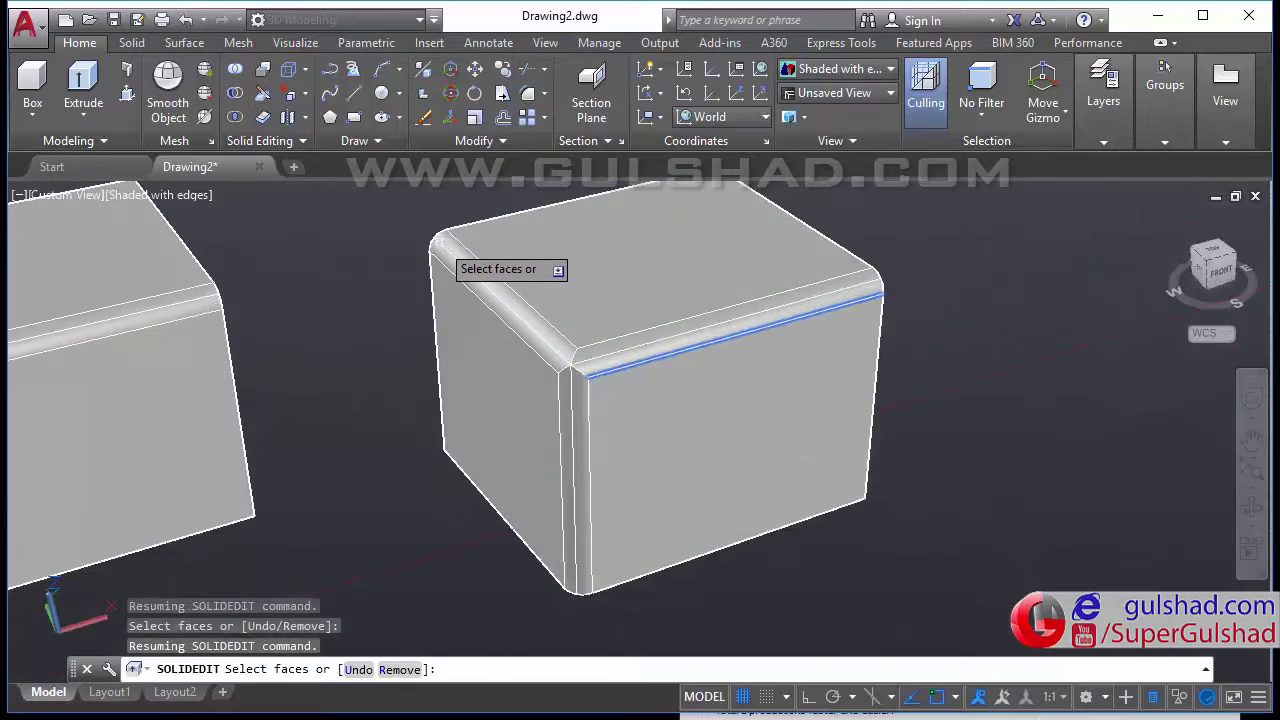
{"action": "left_click", "coordinate": [453, 261]}
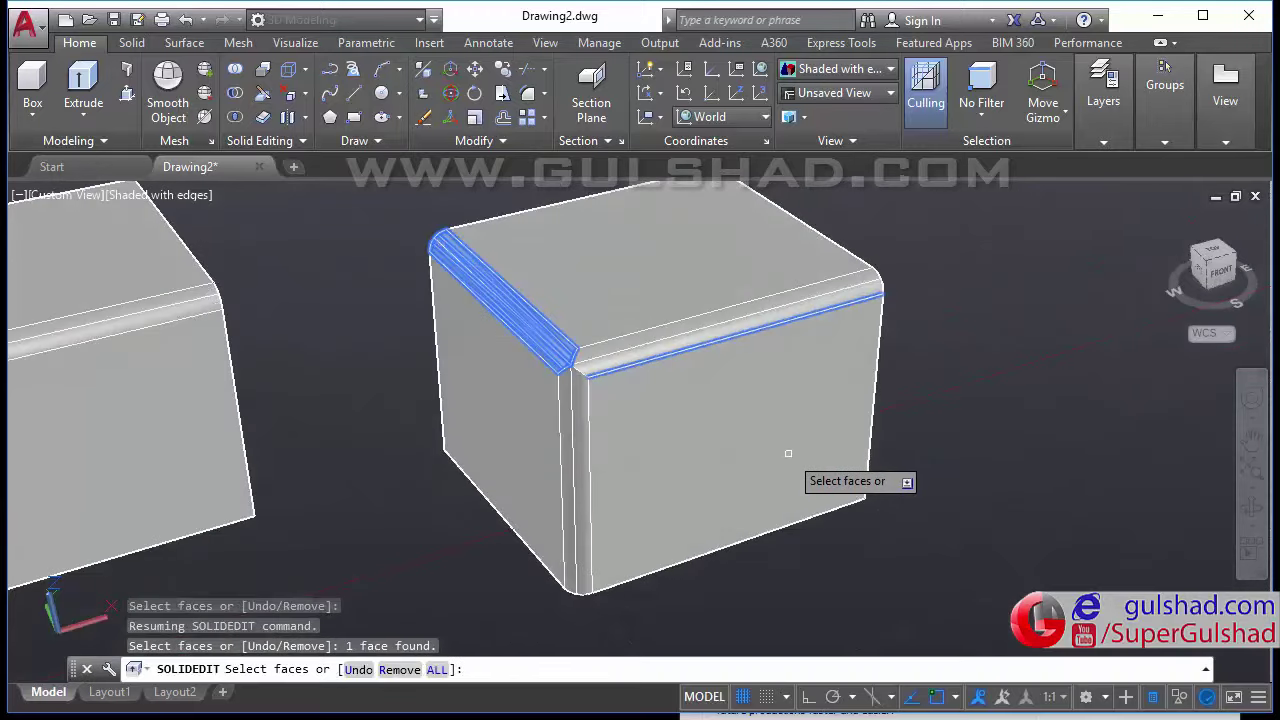
{"action": "key", "text": "Return"}
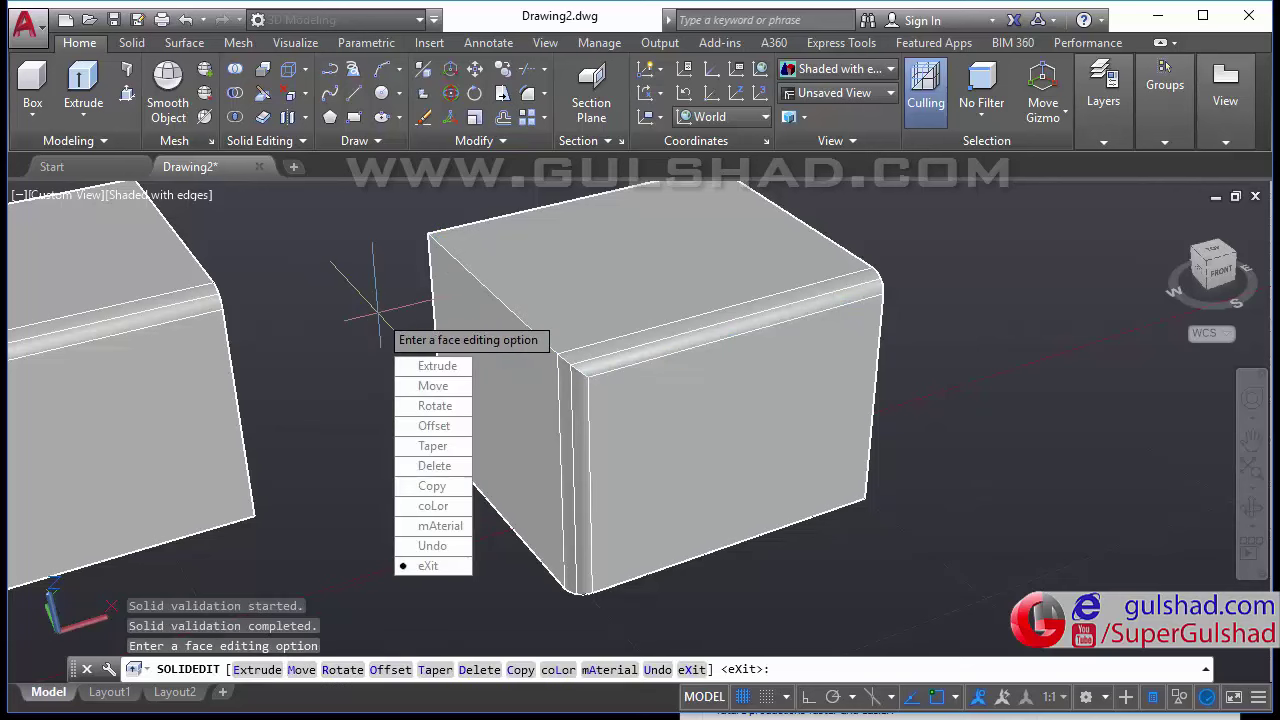
{"action": "middle_click_drag", "start_coordinate": [350, 458], "coordinate": [323, 463]}
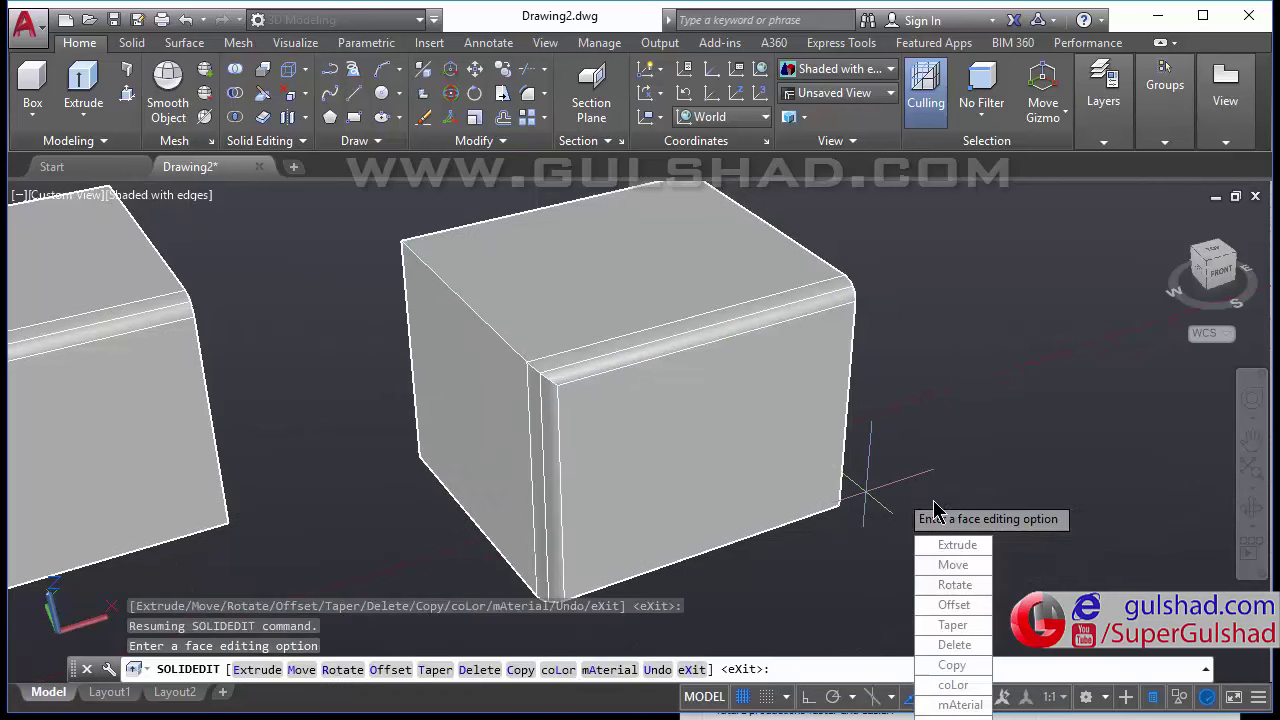
{"action": "key", "text": "Escape"}
{"action": "key", "text": "Escape"}
{"action": "key", "text": "Escape"}
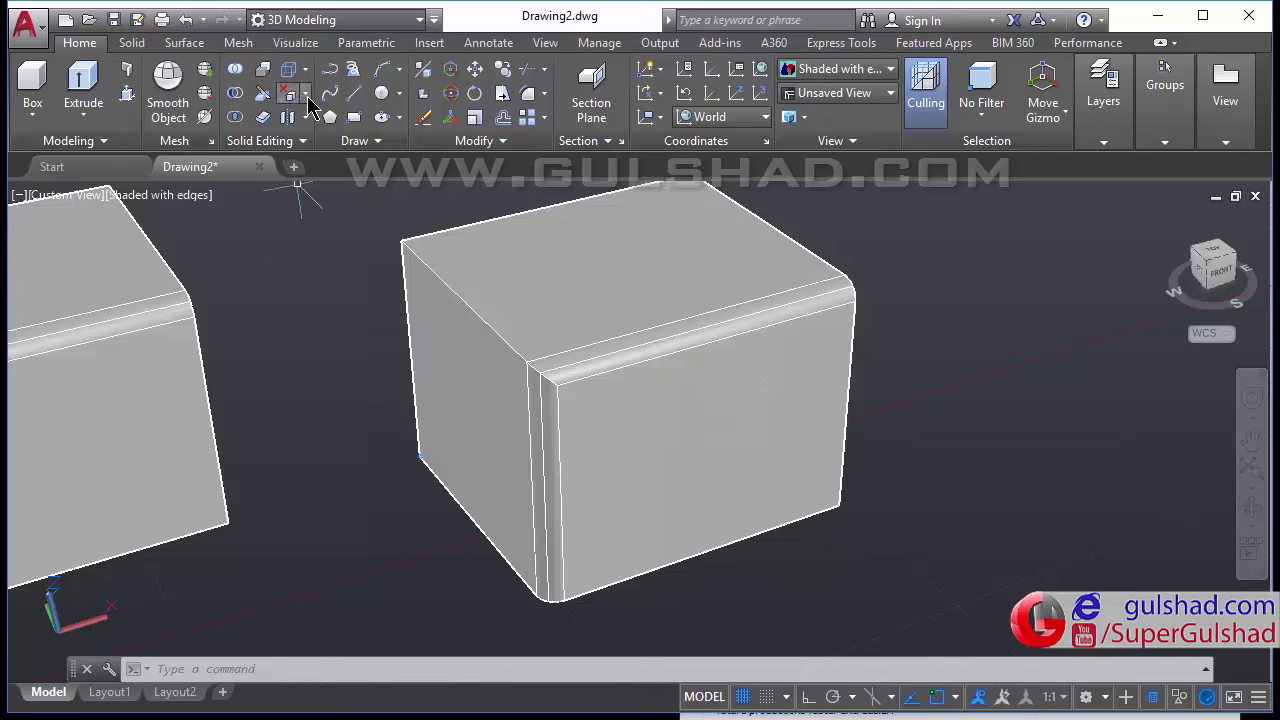
- Use Delete Faces to remove the copy's front vertical corner fillet face
{"action": "left_click", "coordinate": [305, 93]}
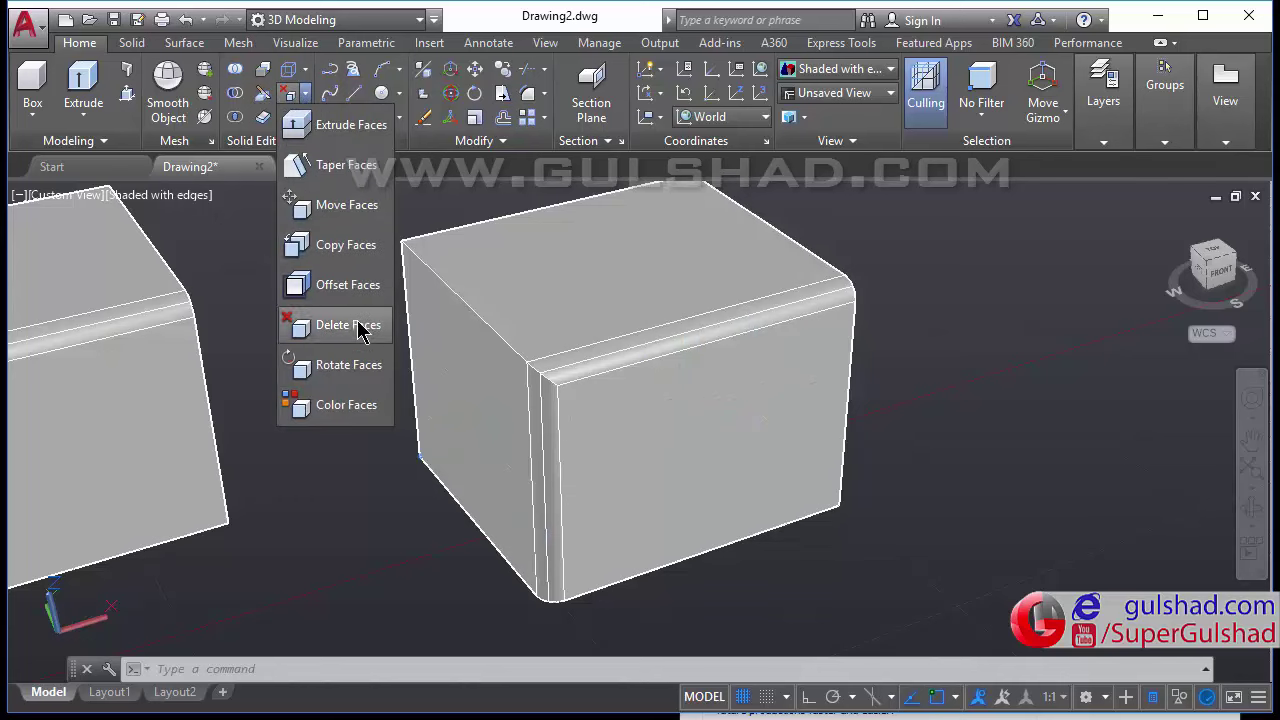
{"action": "left_click", "coordinate": [313, 330]}
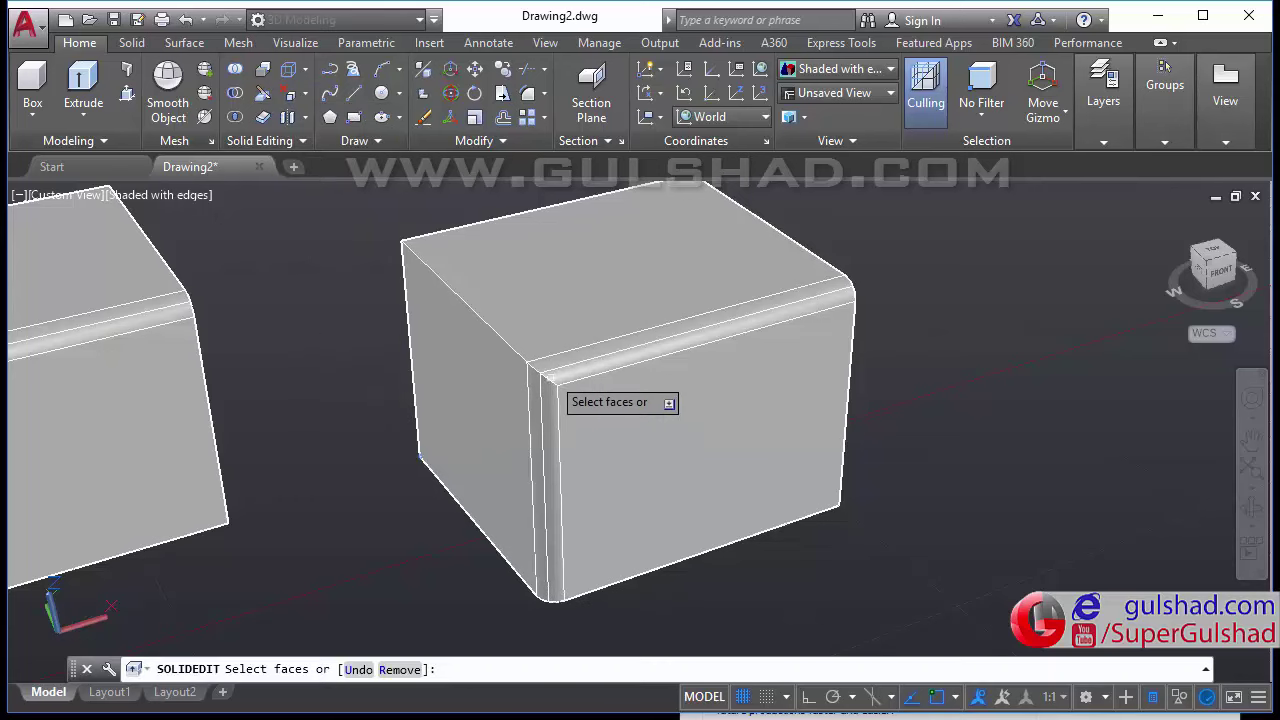
{"action": "left_click", "coordinate": [549, 592]}
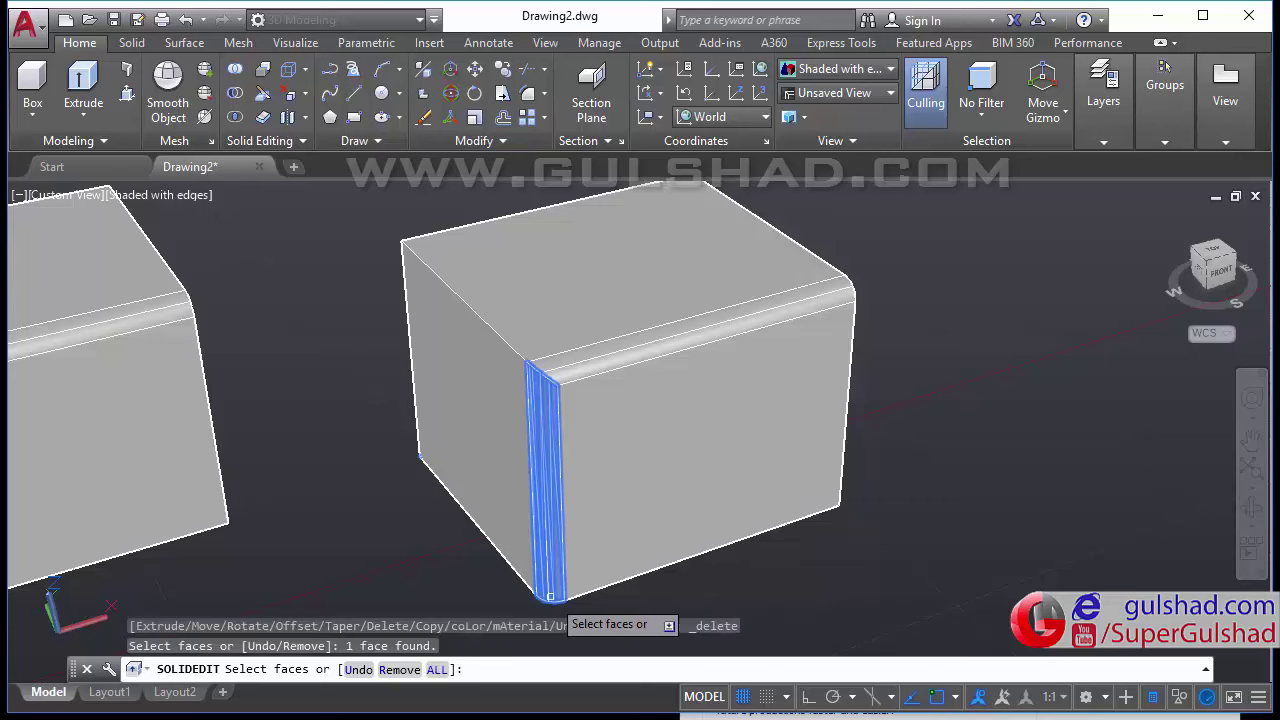
{"action": "key", "text": "Return"}
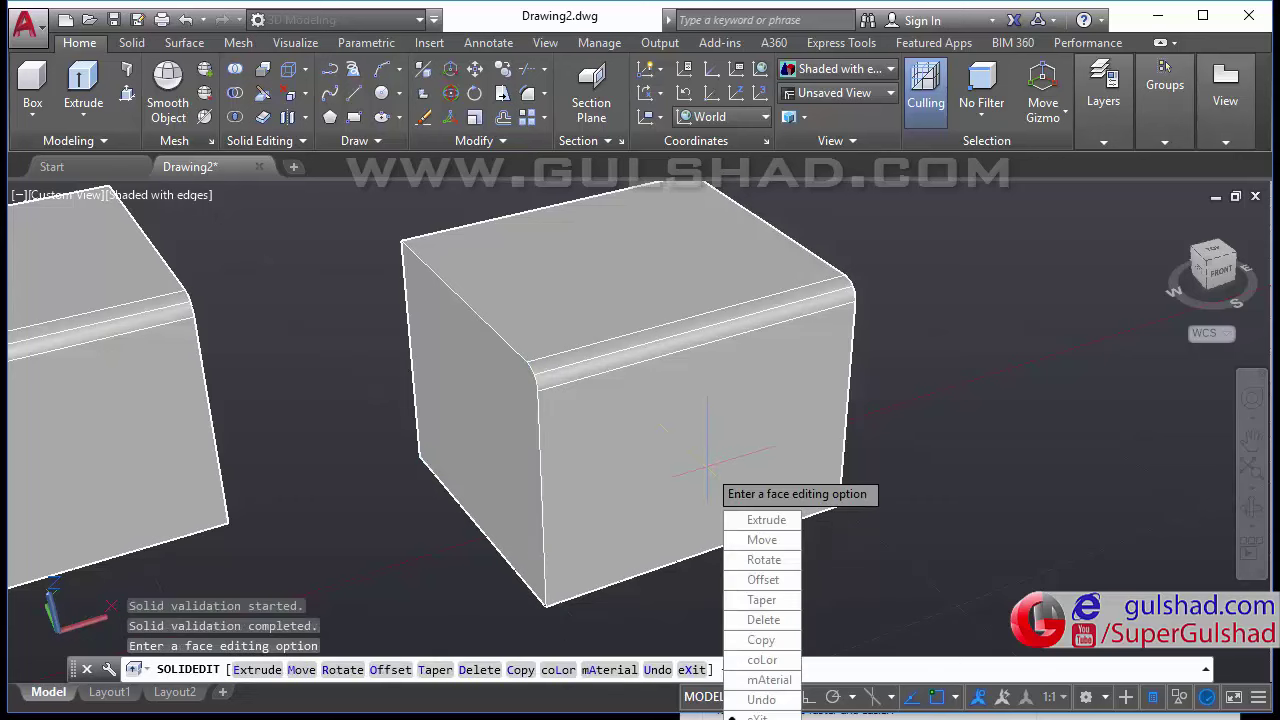
{"action": "key", "text": "Escape"}
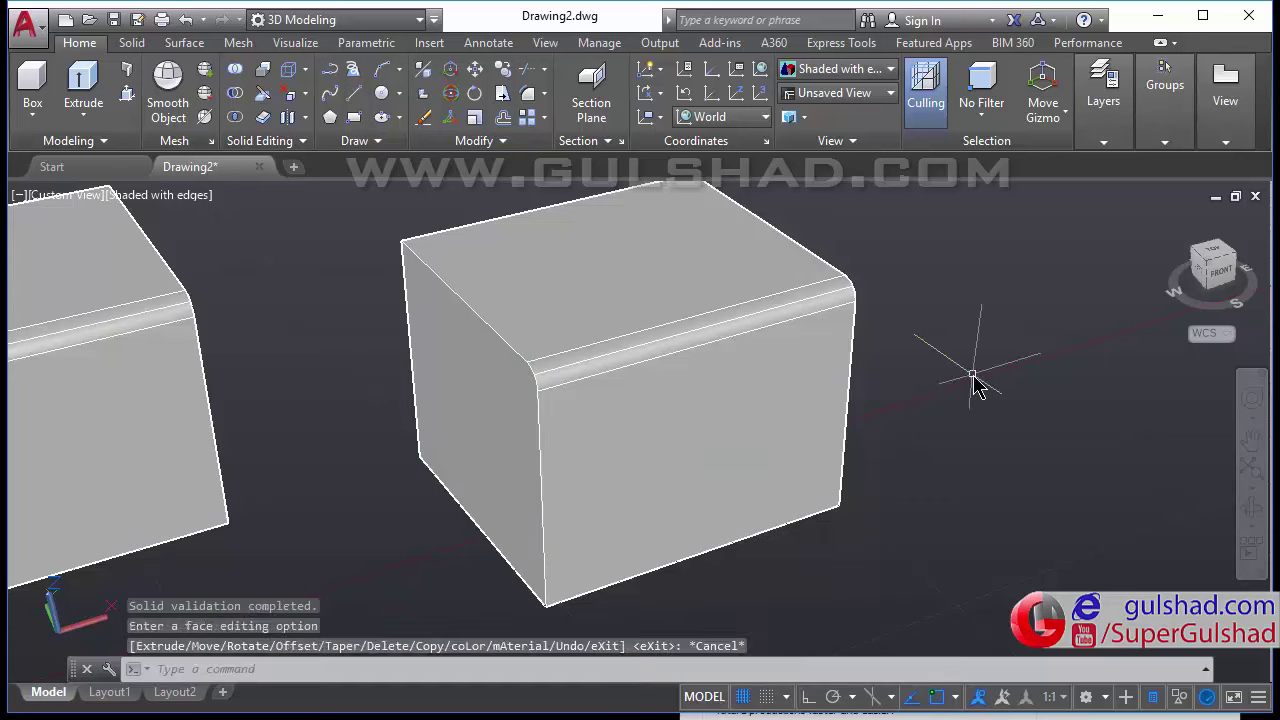
{"action": "key", "text": "Escape"}
{"action": "key", "text": "Escape"}
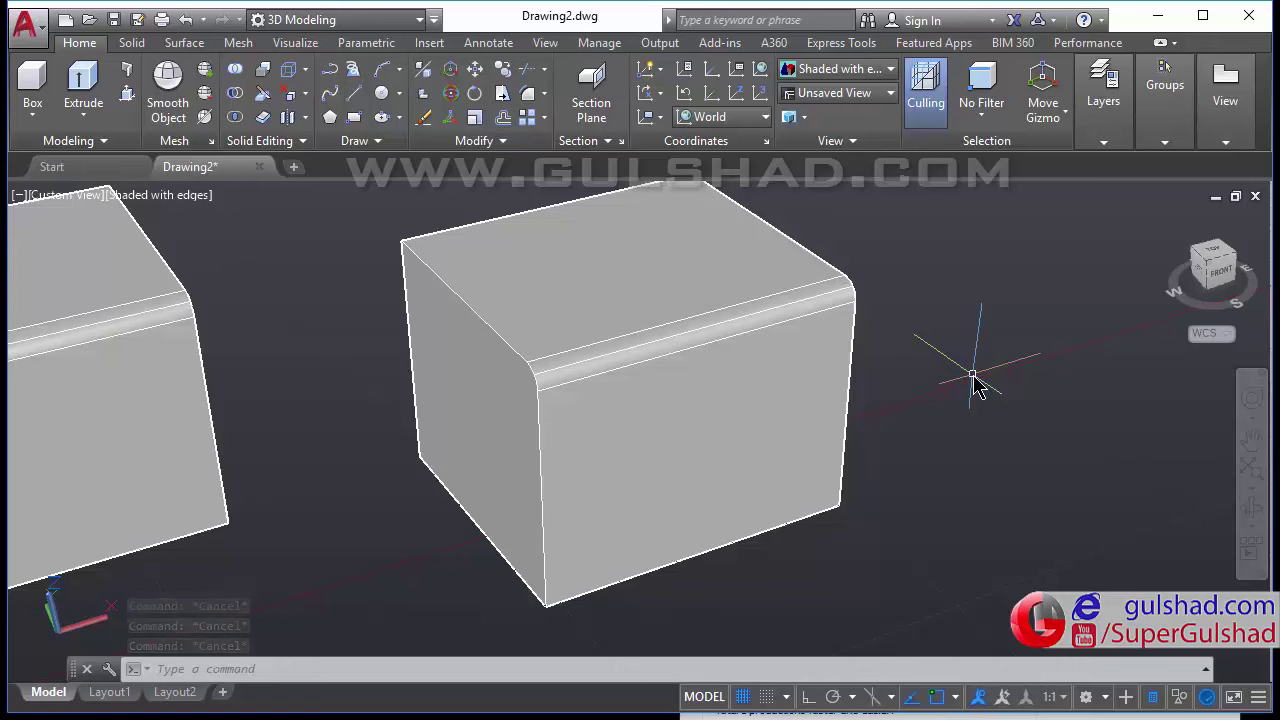
- Zoom out and back in so both boxes appear side by side
{"action": "scroll", "coordinate": [972, 377], "scroll_direction": "down", "scroll_amount": 2}
{"action": "scroll", "coordinate": [972, 377], "scroll_direction": "down", "scroll_amount": 2}
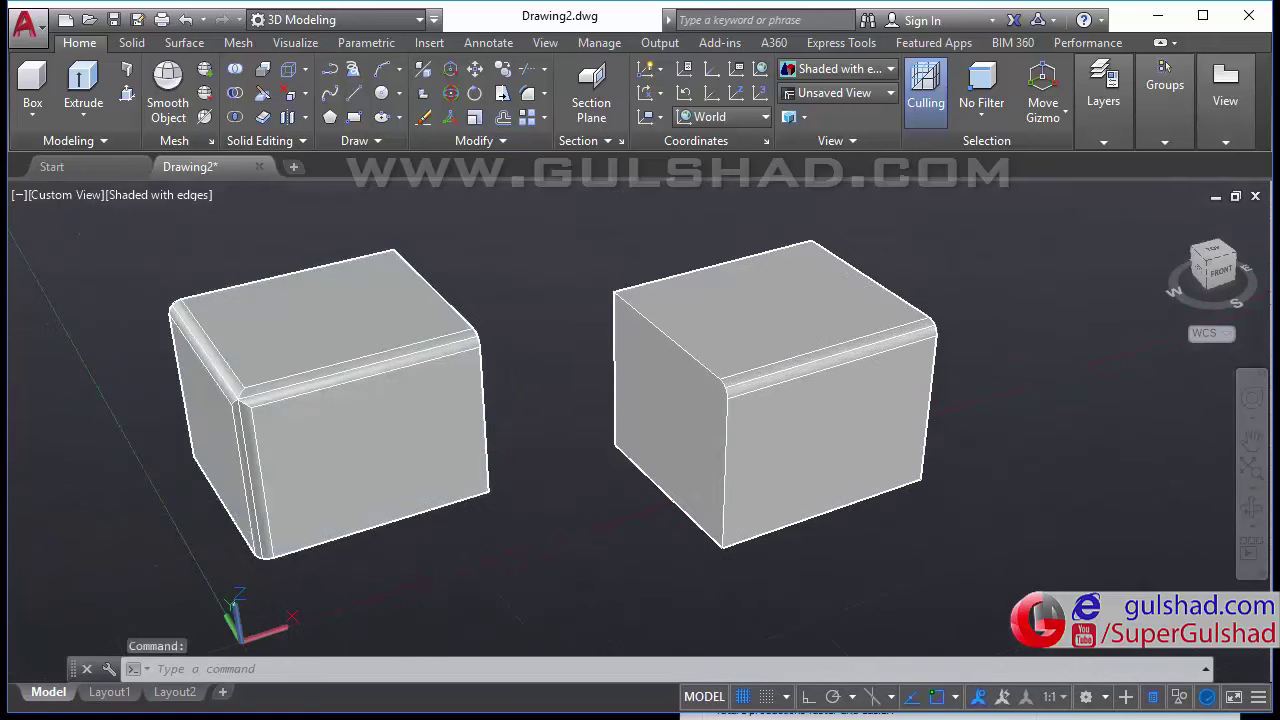
{"action": "scroll", "coordinate": [443, 440], "scroll_direction": "up", "scroll_amount": 2}
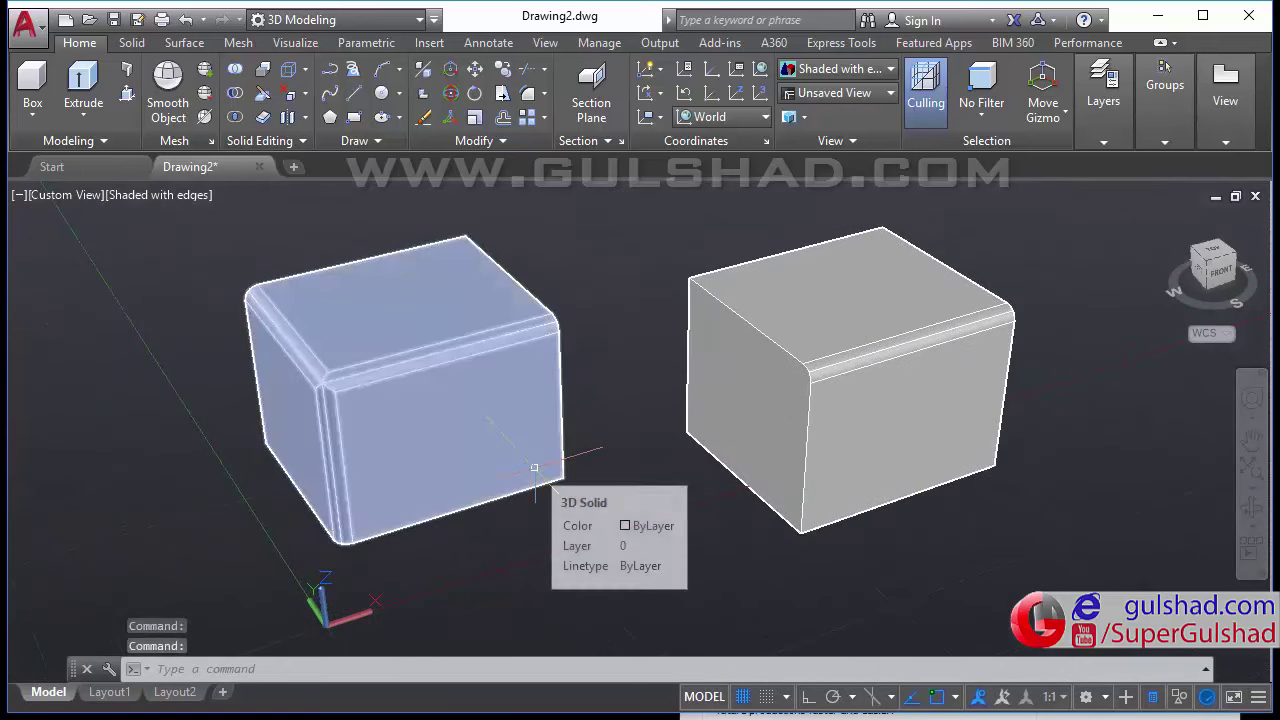